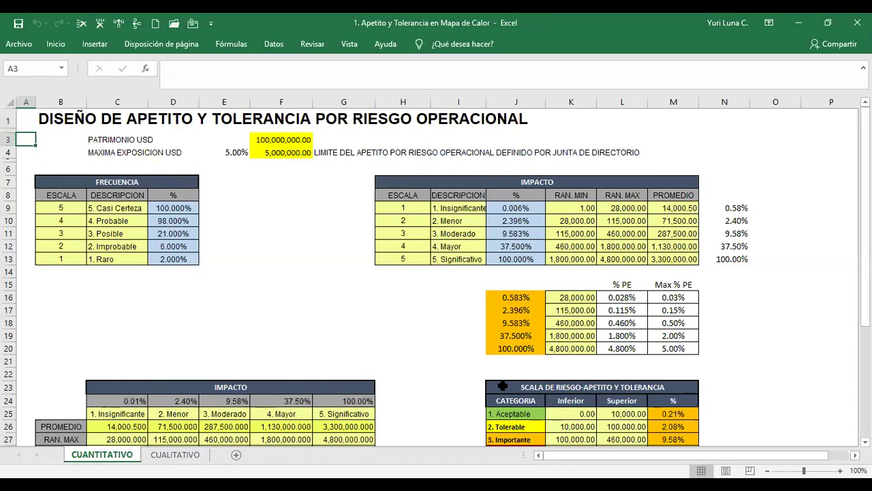
- Examine the PATRIMONIO USD amount and the formula behind MAXIMA EXPOSICION USD on the CUANTITATIVO sheet
key(Right)
key(Right)
key(Right)
key(Right)
key(Right)
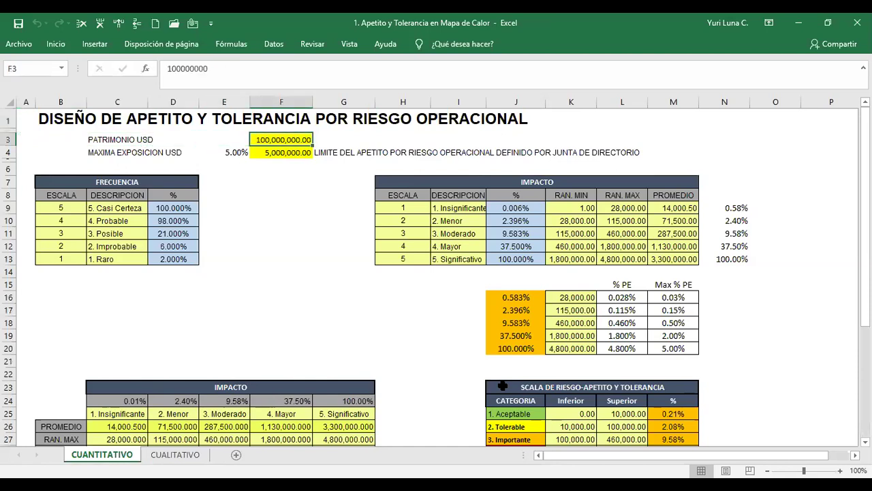
key(Down)
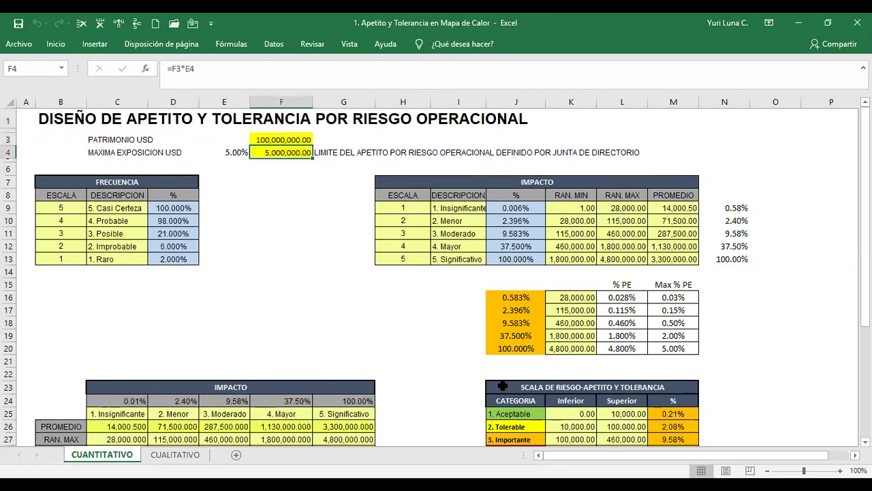
- Go through the levels of the FRECUENCIA table from Casi Certeza down to Raro
key(Down)
key(Down)
key(Down)
key(Down)
key(Down)
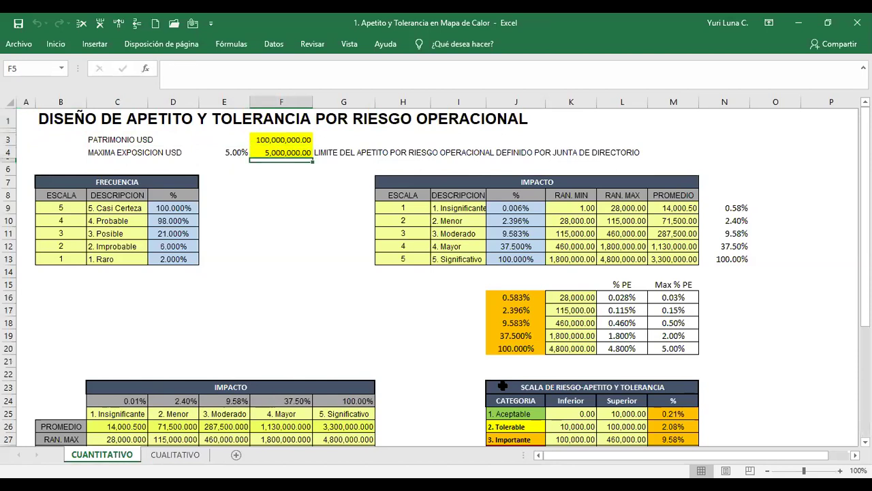
key(Left)
key(Left)
key(Left)
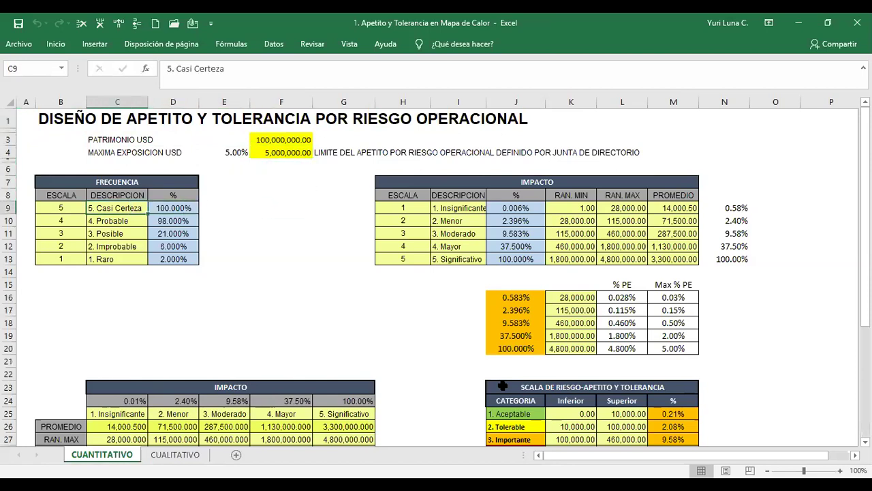
key(Down)
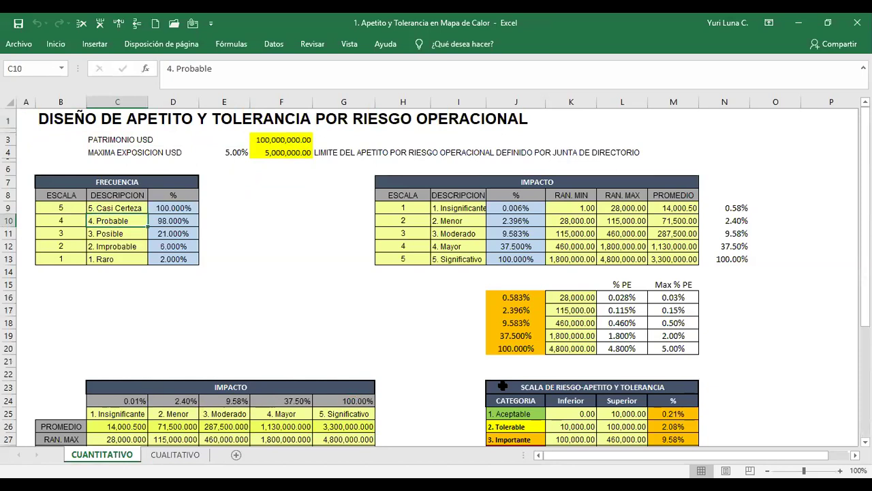
key(Down)
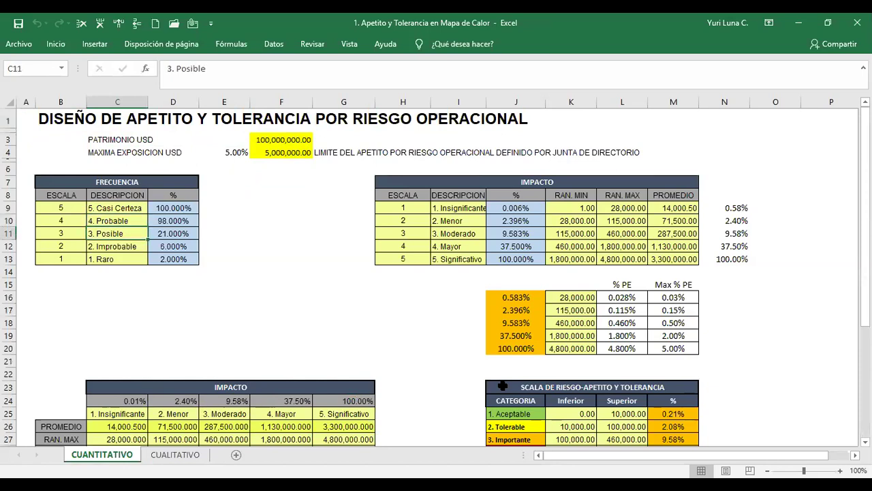
key(Down)
key(Down)
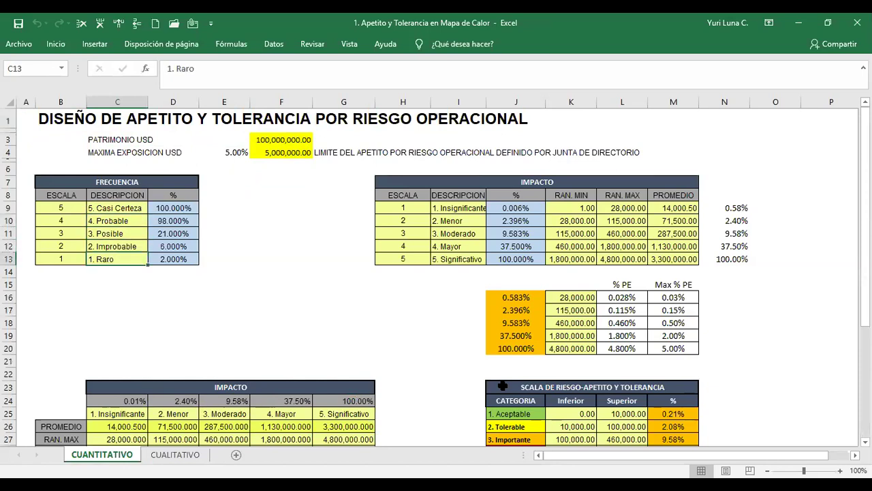
- Go through the levels of the IMPACTO table from Significativo up to Insignificante
key(Right)
key(Right)
key(Right)
key(Right)
key(Right)
key(Right)
key(Right)
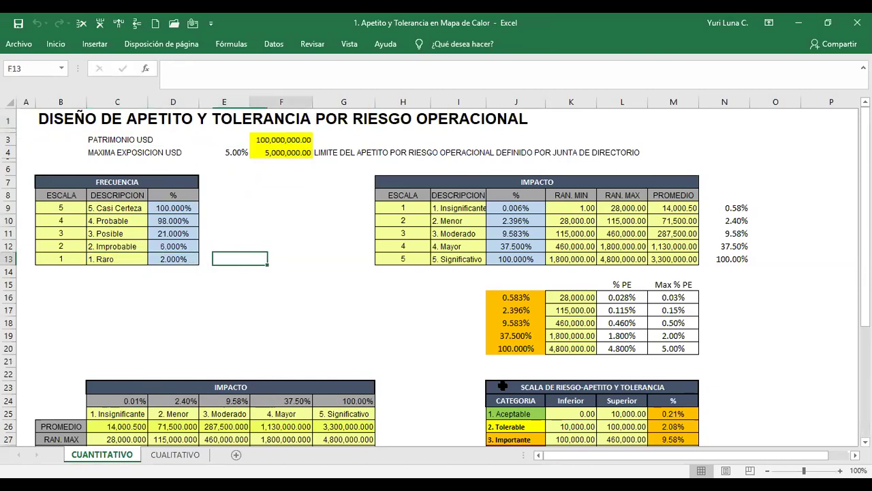
key(Left)
key(Left)
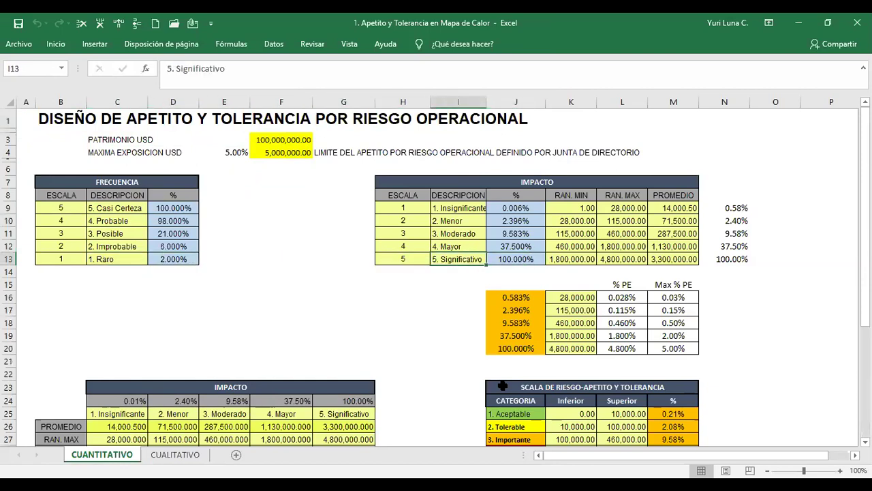
key(Up)
key(Up)
key(Up)
key(Up)
key(Down)
key(Right)
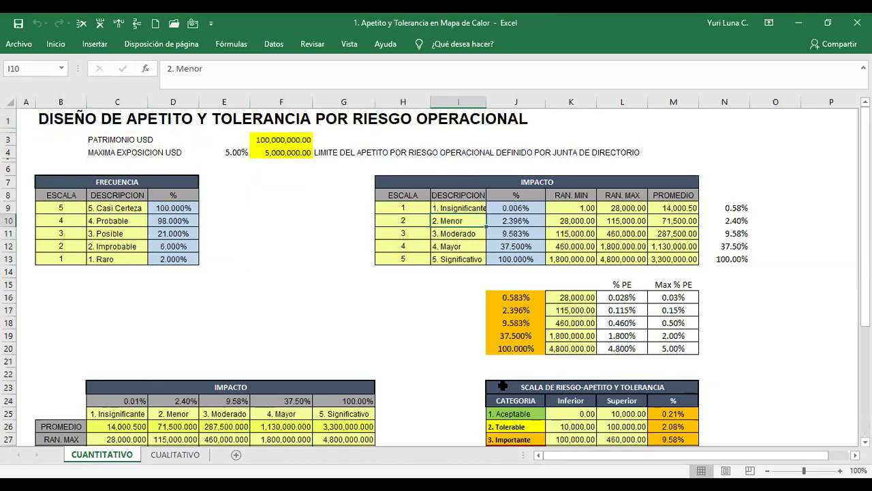
key(Up)
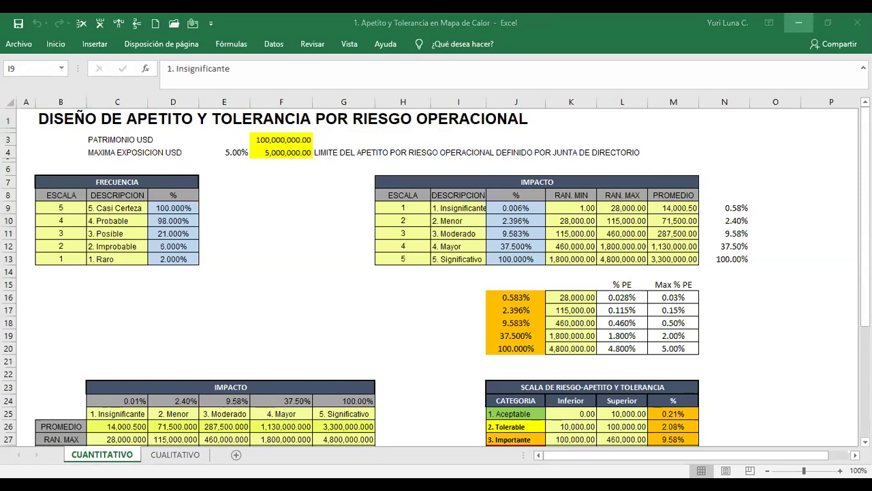
- Examine the Inferior and Superior limits in the risk appetite and tolerance scale
drag(863, 170, 864, 218)
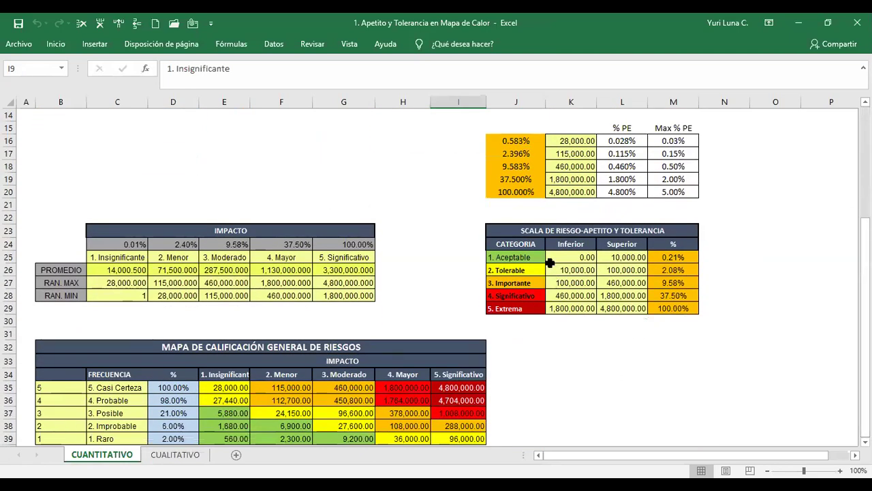
drag(564, 245, 622, 312)
click(622, 333)
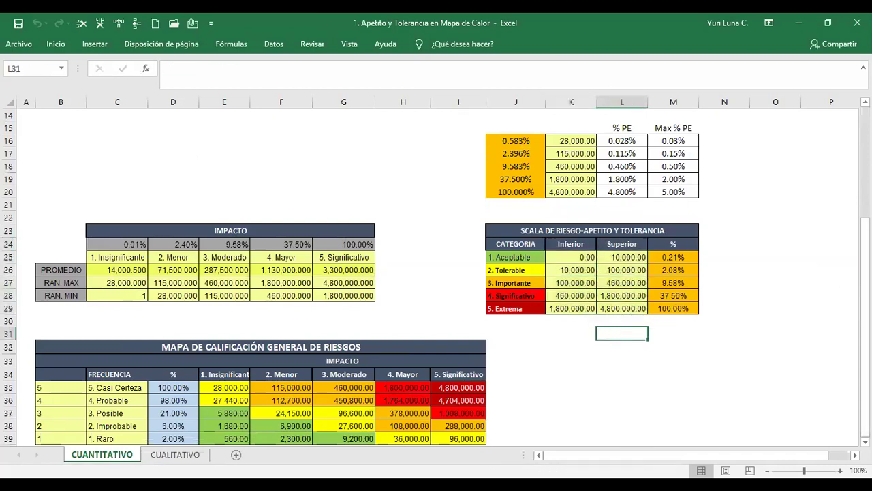
click(865, 442)
scroll(436, 278, down, 2)
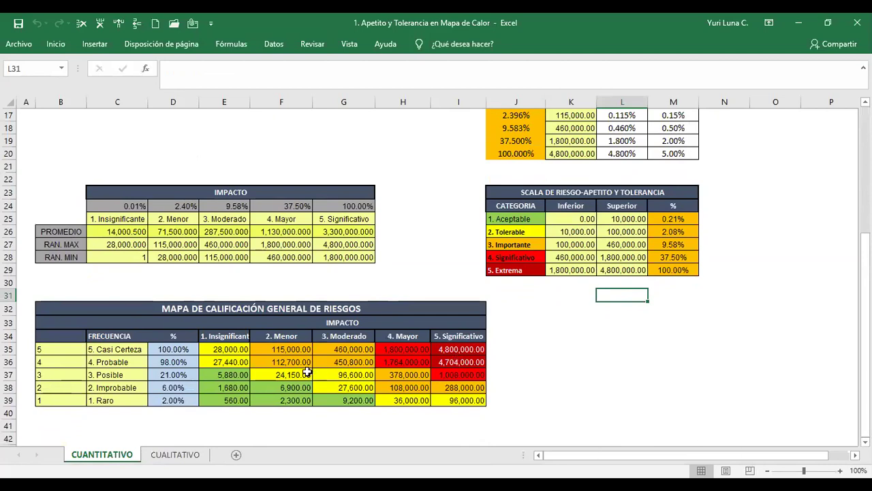
- Compare the green cells of the general risk rating map with the upper limit of the Aceptable category
click(227, 373)
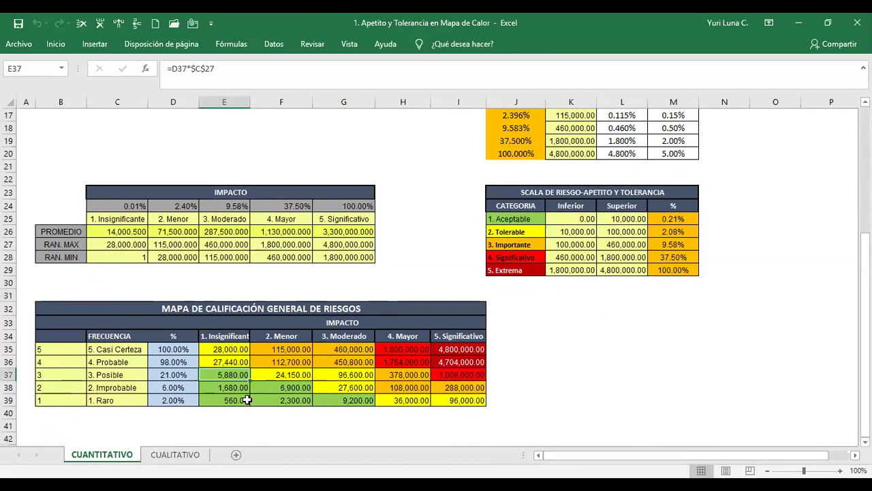
click(633, 217)
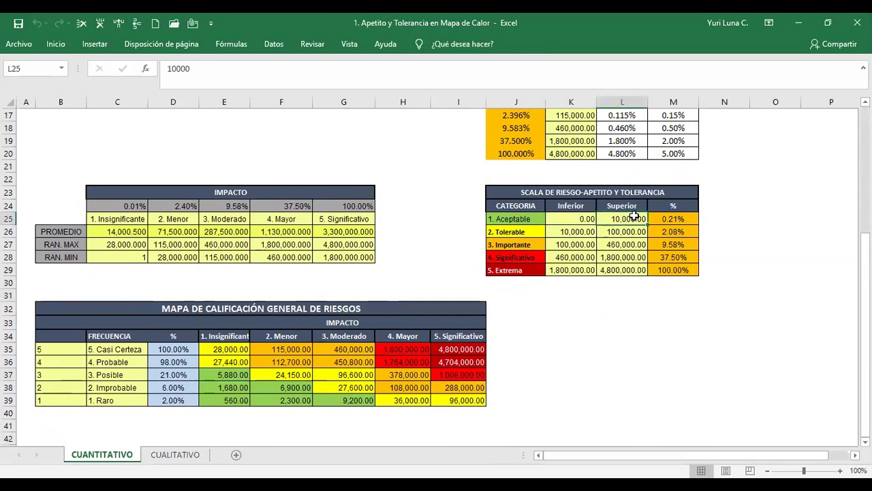
drag(232, 373, 235, 389)
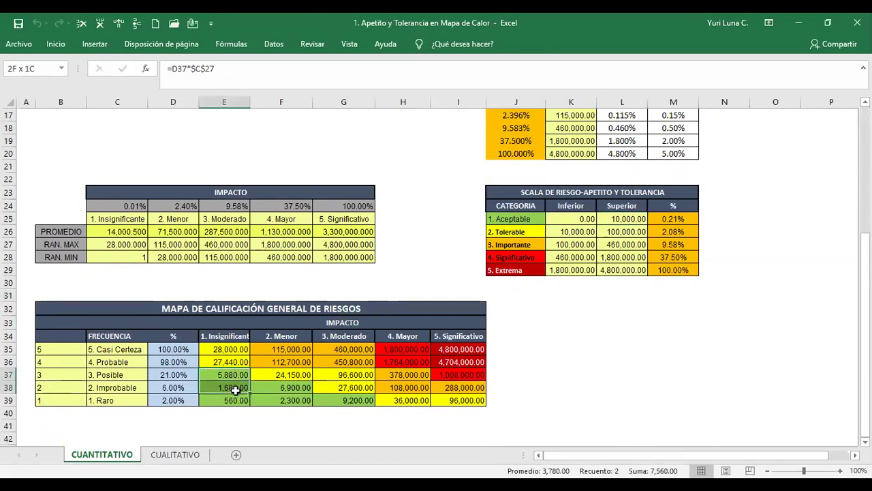
click(271, 387)
click(346, 400)
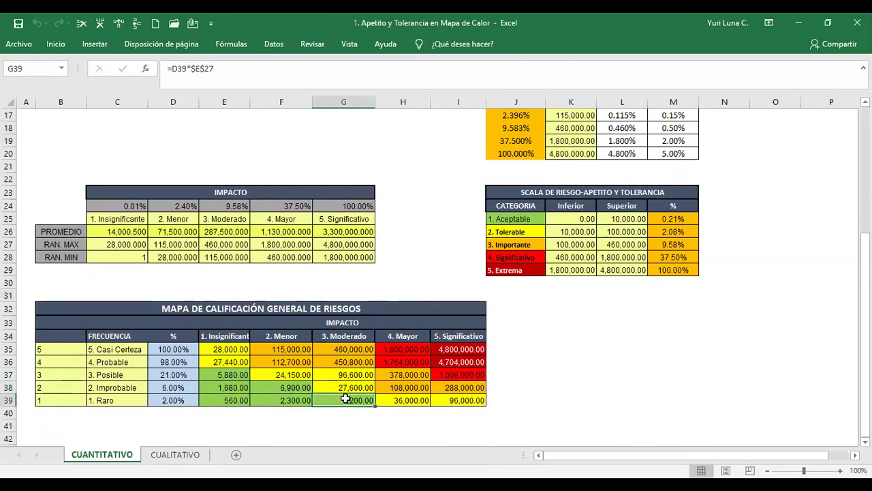
- Check the range limits of the Tolerable and Importante categories in the risk appetite and tolerance scale
drag(548, 231, 649, 228)
click(644, 231)
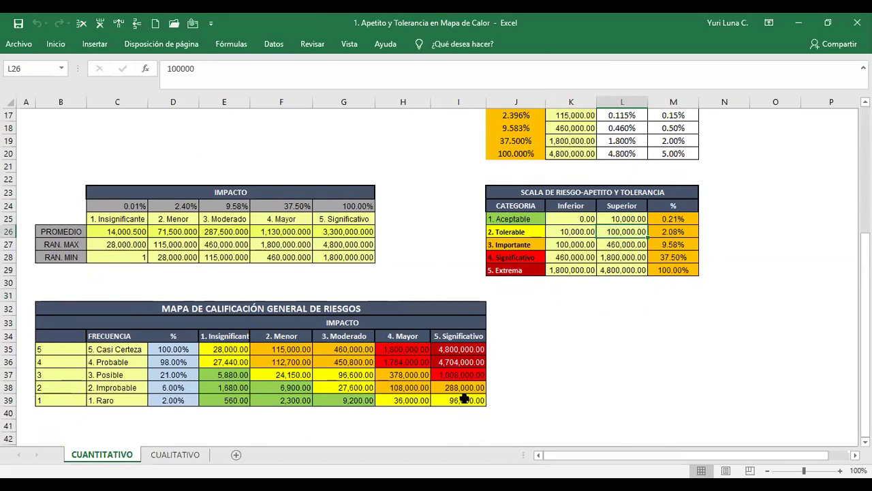
click(616, 244)
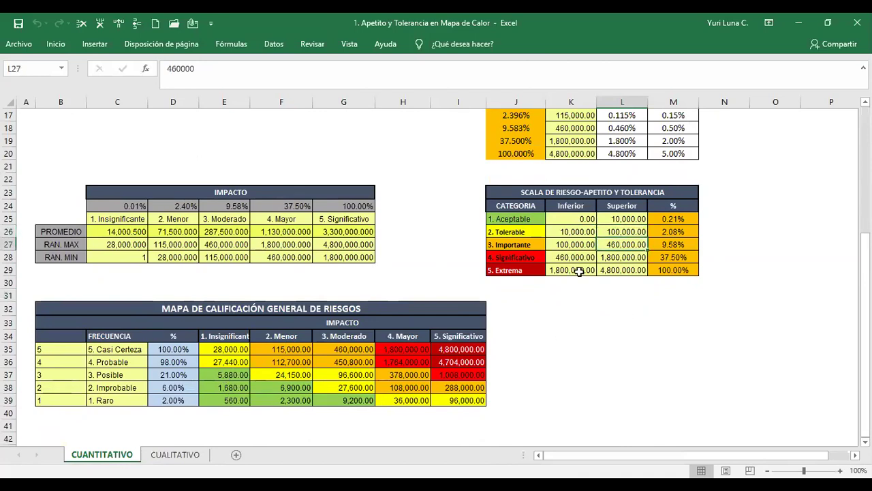
- Examine the formulas in the Casi Certeza row of the risk map for Moderado, Mayor and Significativo impact
click(351, 348)
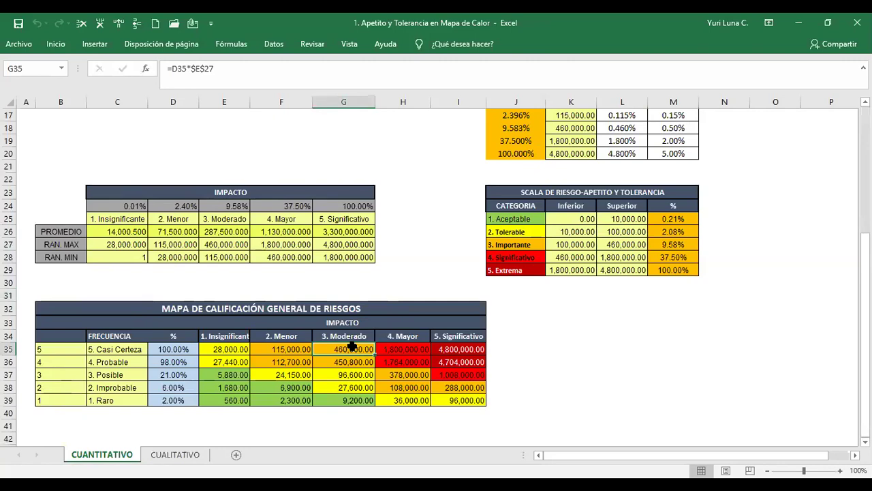
key(Right)
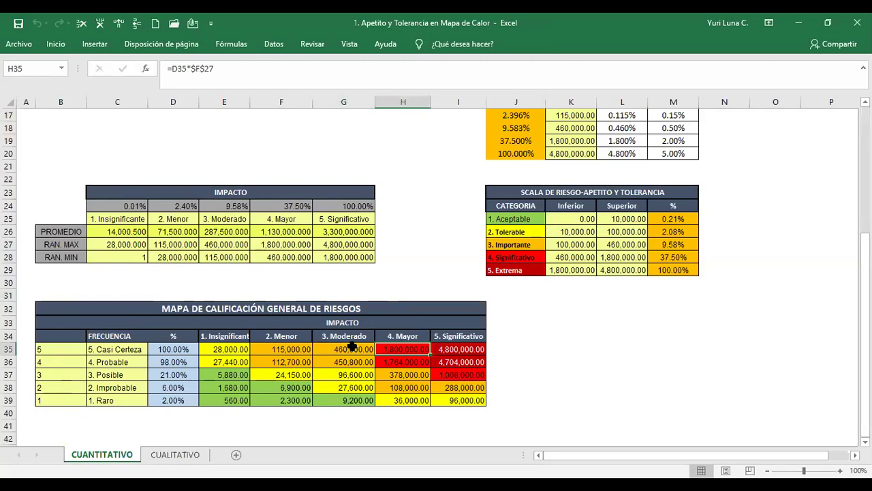
key(Right)
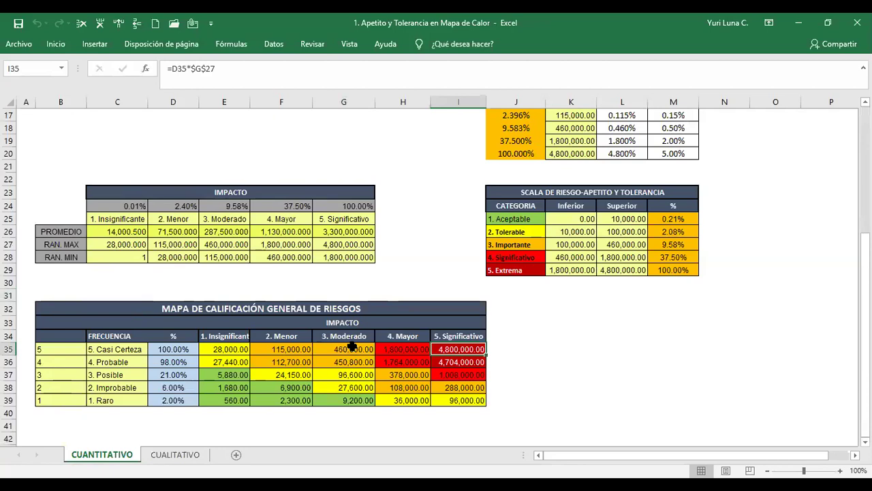
key(Left)
key(Left)
key(Left)
key(Left)
key(Left)
key(Left)
key(Left)
key(Left)
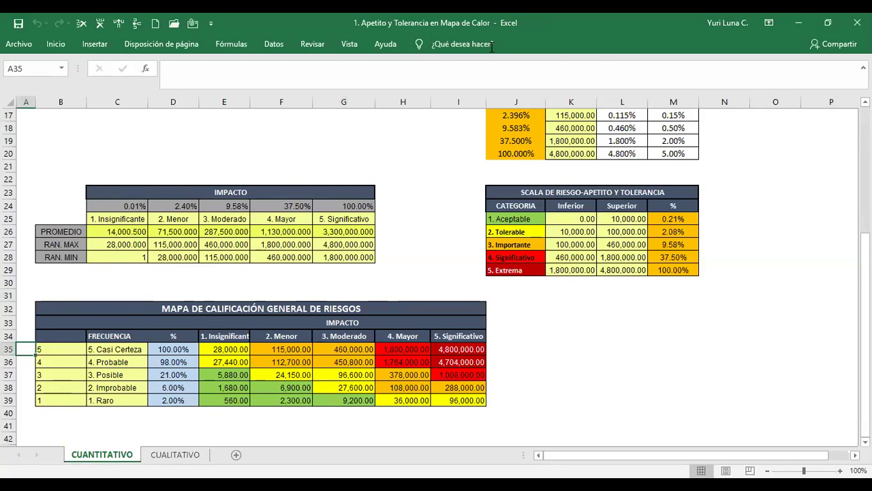
- Open the CUALITATIVO sheet and examine the MODELO 5 X 5 heat map down to its color legend
click(281, 128)
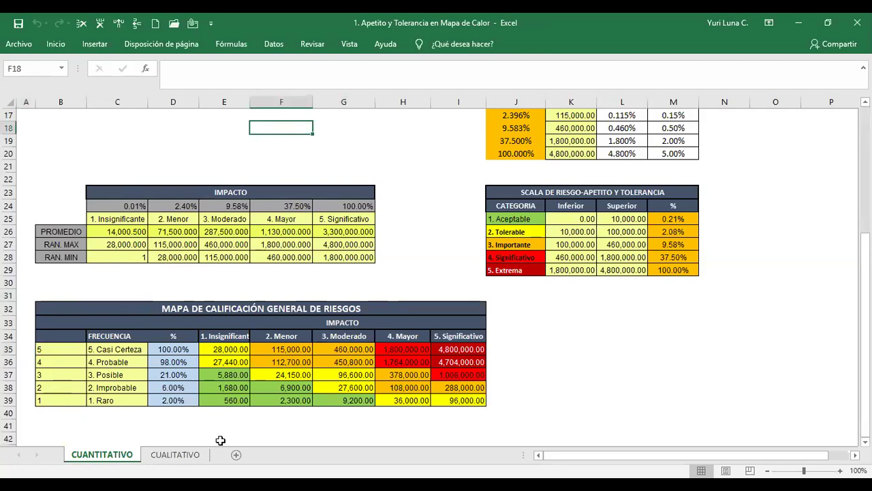
click(176, 455)
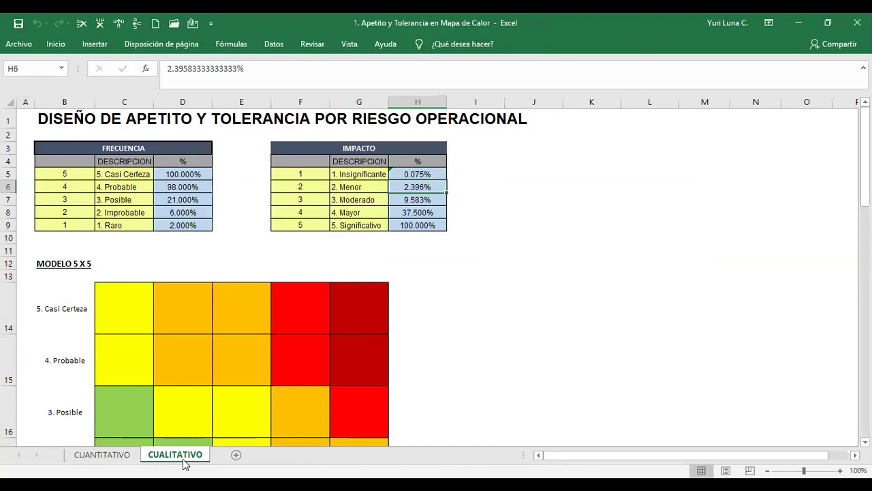
key(Left)
key(Left)
key(Left)
key(Left)
key(Left)
key(Left)
key(Left)
key(Down)
key(Down)
key(Down)
key(Down)
key(Down)
key(Down)
key(Down)
key(Down)
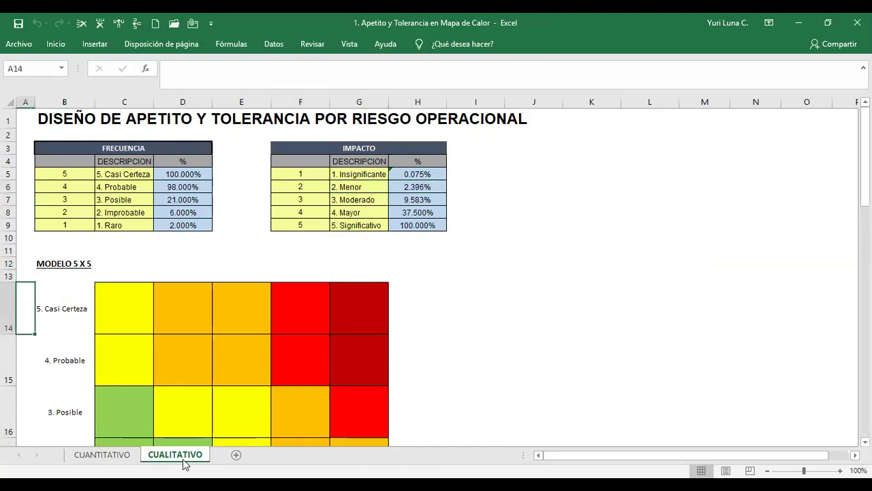
key(Down)
key(Down)
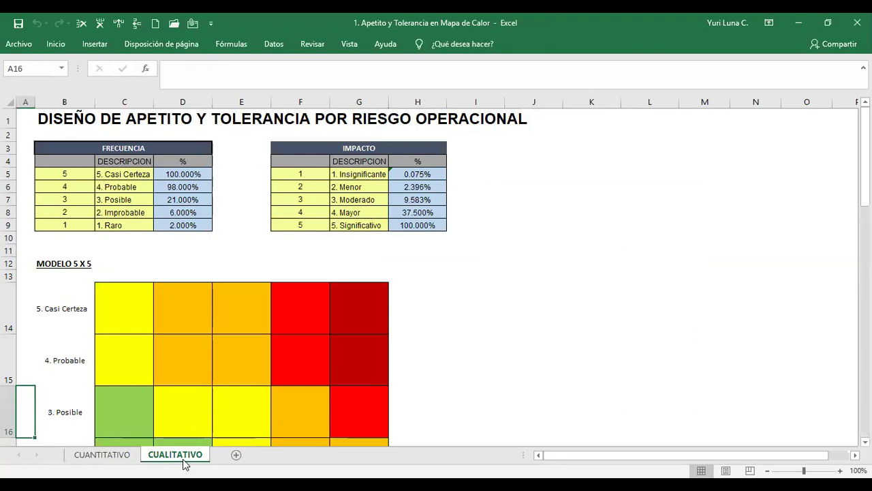
key(Down)
key(Down)
key(Down)
key(Down)
key(Down)
key(Down)
key(Down)
key(Down)
key(Down)
key(Down)
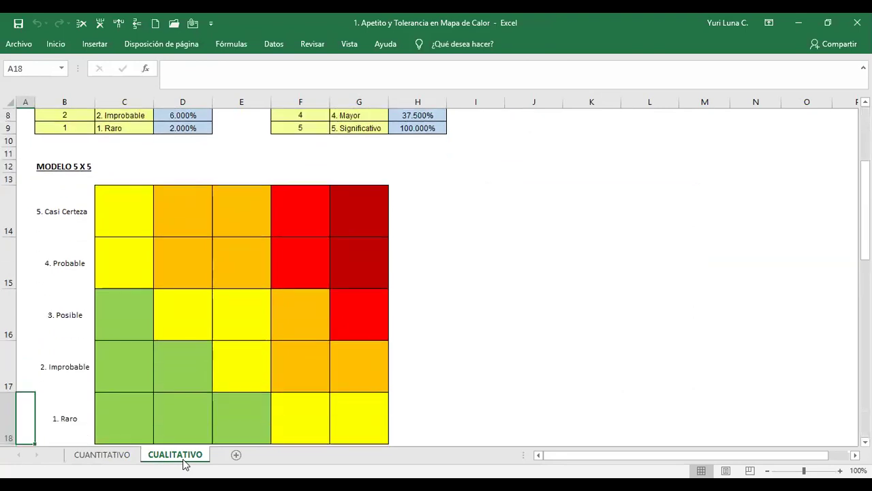
- Return to cell A1 of the CUALITATIVO sheet to view the frequency and impact tables
key(Up)
key(Up)
key(Up)
key(Up)
key(Up)
key(Up)
key(Up)
key(Up)
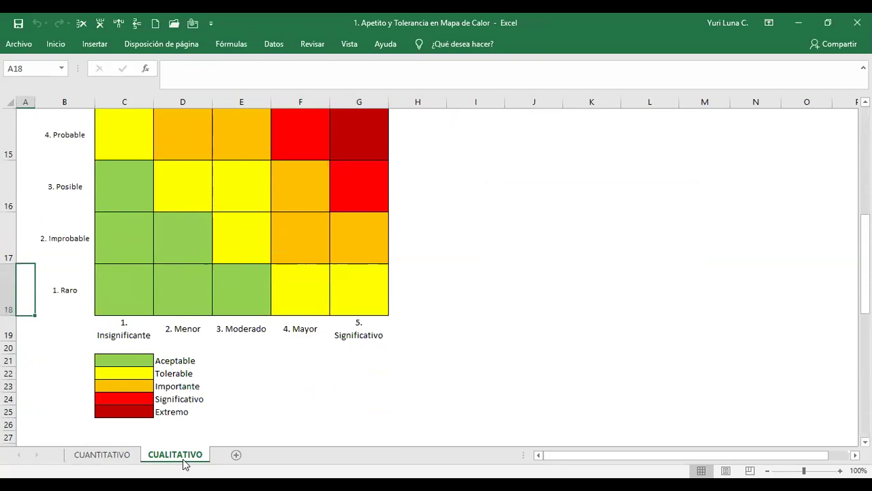
key(Up)
key(Up)
key(Up)
key(ctrl+Home)
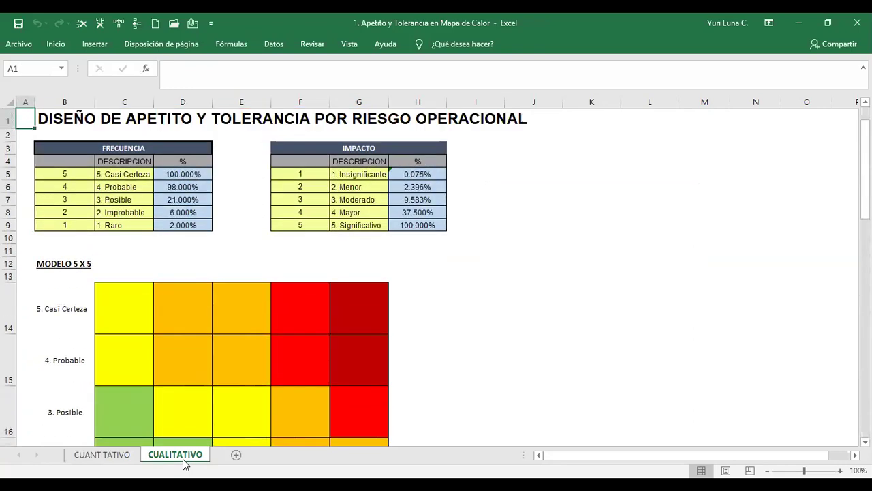
key(alt)
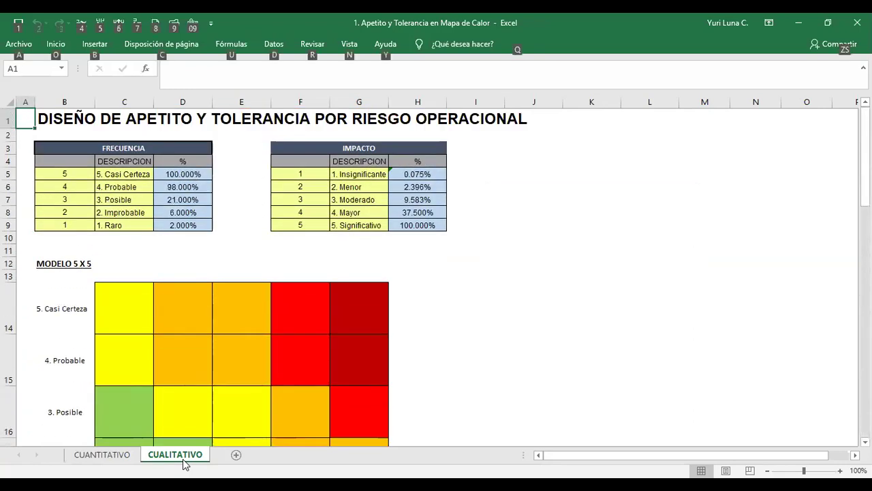
key(alt)
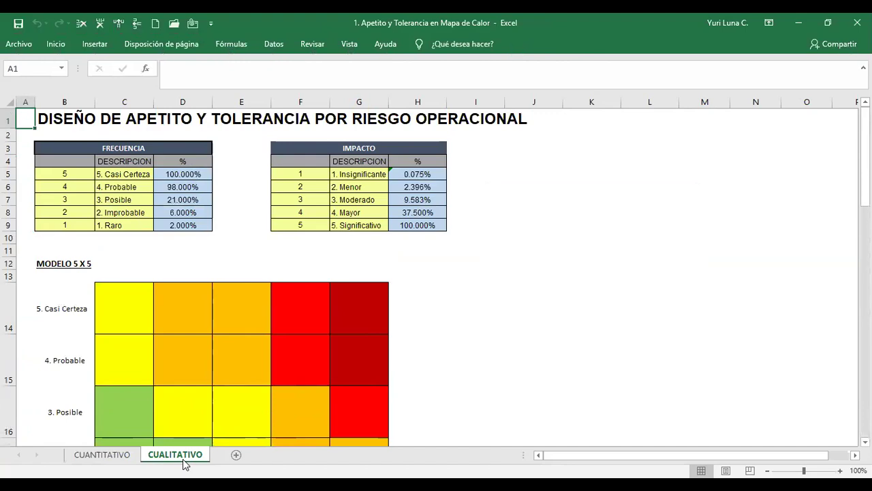
- Review the 5 x 5 heat map again, including its impact labels and the risk-level legend from Aceptable to Extremo
key(Down)
key(Down)
key(Down)
key(Down)
key(Down)
key(Down)
key(Down)
key(Down)
key(Down)
key(Down)
key(Down)
key(Down)
key(Down)
key(Down)
key(Down)
key(Down)
key(Down)
key(Down)
key(Down)
key(Down)
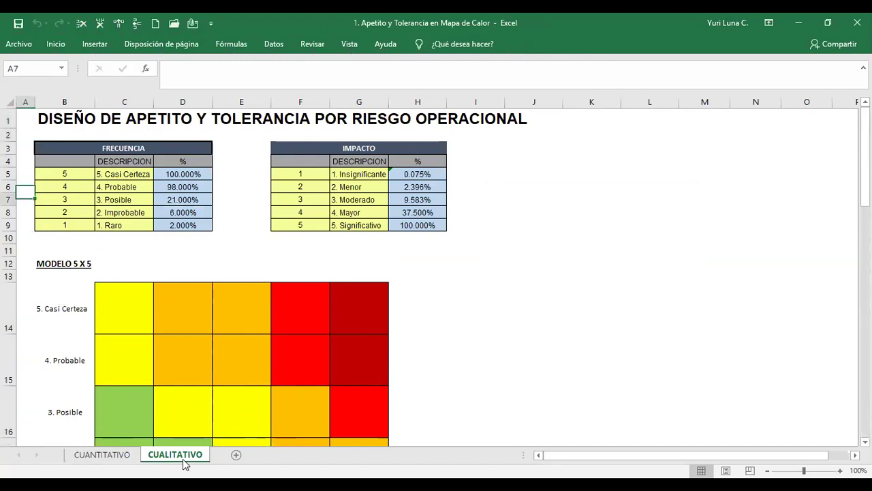
key(Up)
key(Up)
key(Up)
key(Up)
key(Up)
key(Up)
key(Up)
key(Up)
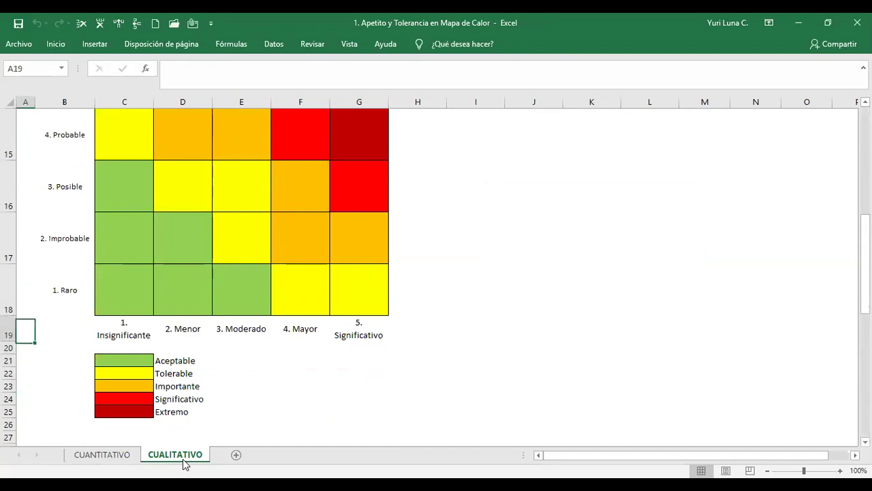
- View the full qualitative heat map up to the Casi Certeza row, and switch to slide 18 of the PowerPoint presentation
key(Up)
key(Up)
key(Up)
key(Up)
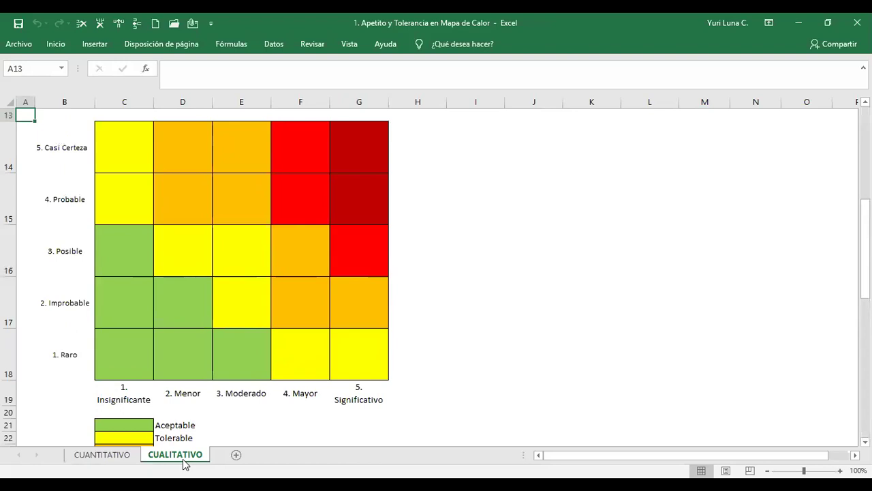
key(alt)
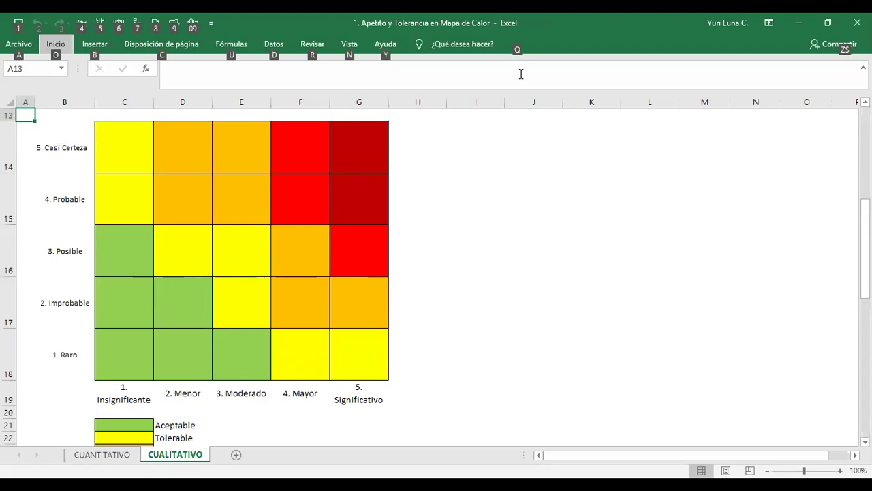
key(Escape)
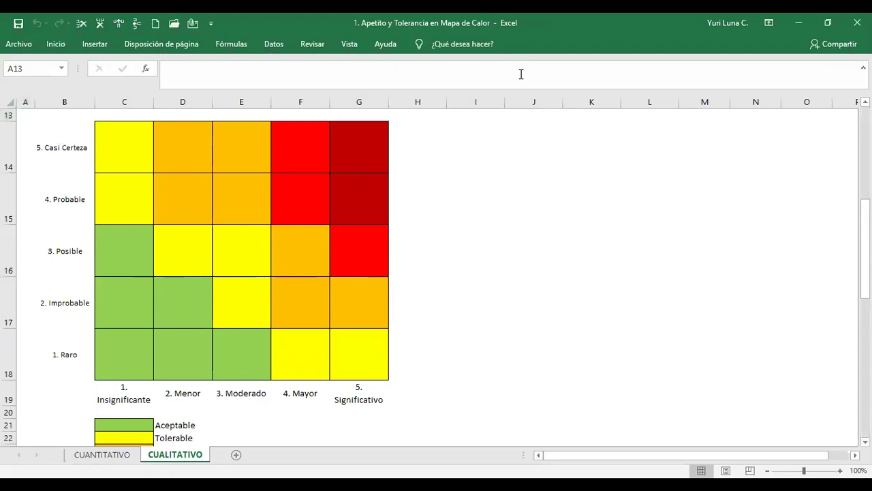
key(alt+Tab)
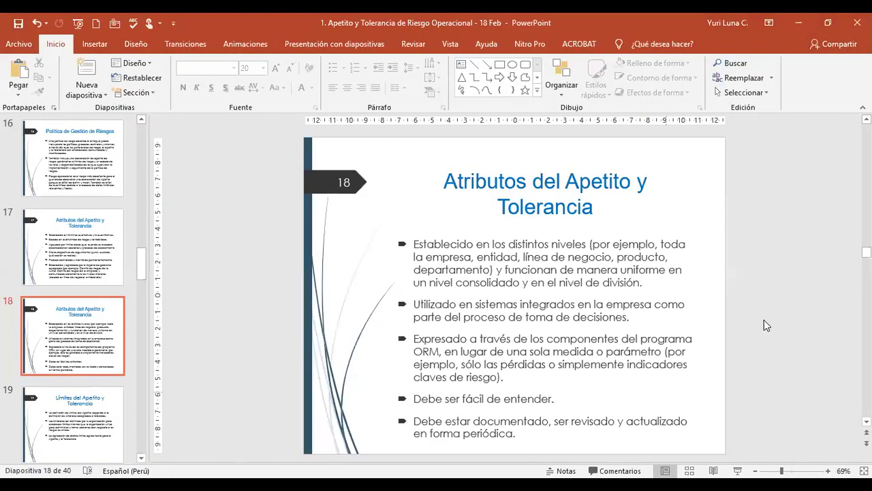
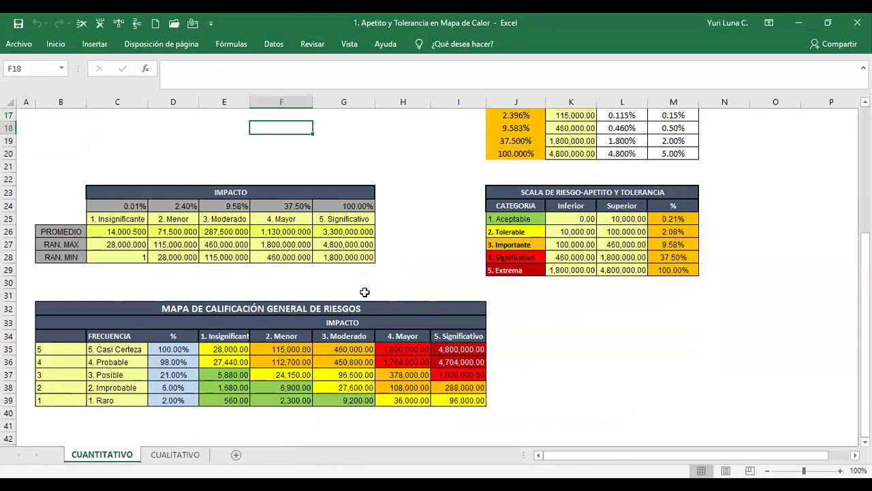
- Trace the precedents of cell E35, the Casi Certeza and Insignificante value in the CUANTITATIVO risk map
click(221, 347)
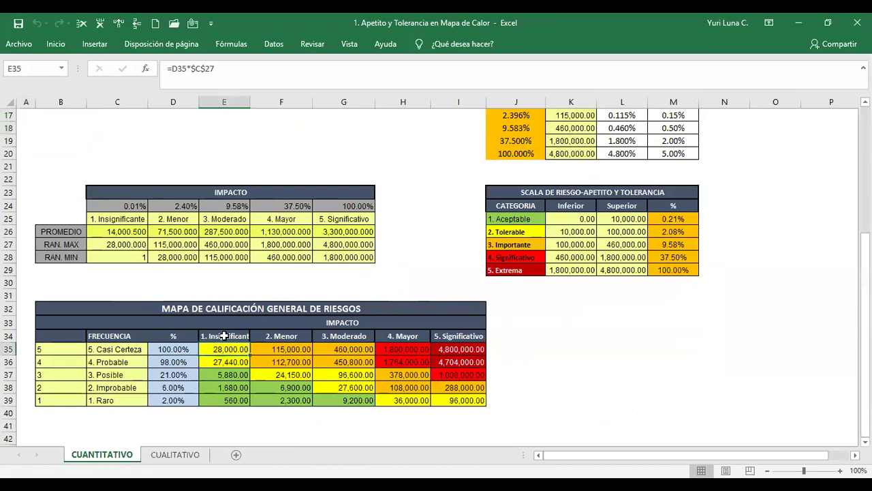
click(235, 44)
click(501, 63)
click(501, 61)
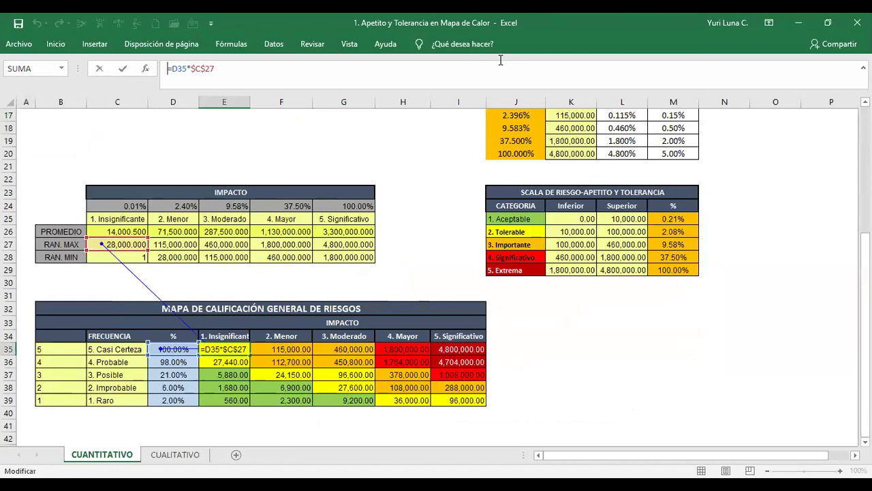
key(Escape)
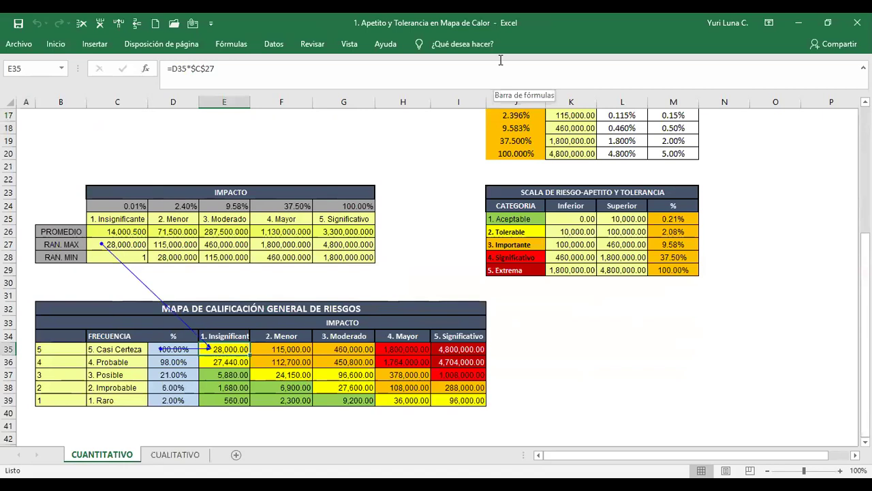
- Trace the precedents of cell F35, the Casi Certeza value for Menor impact
key(Right)
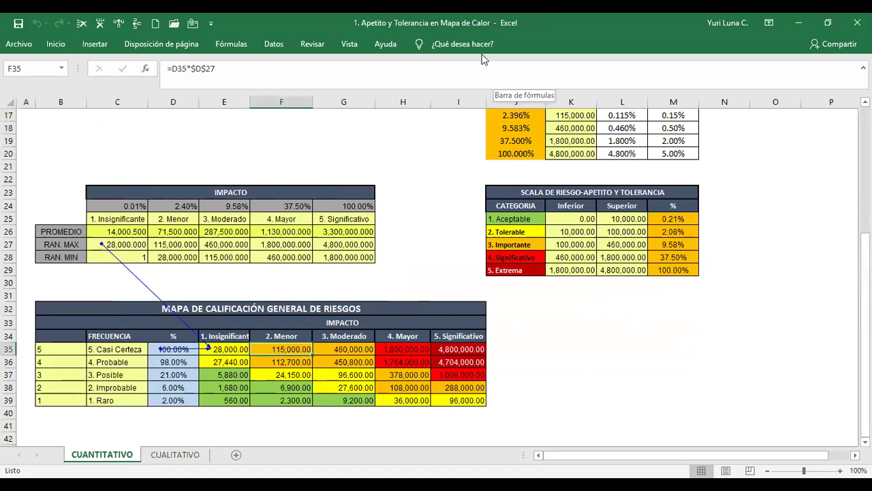
click(226, 47)
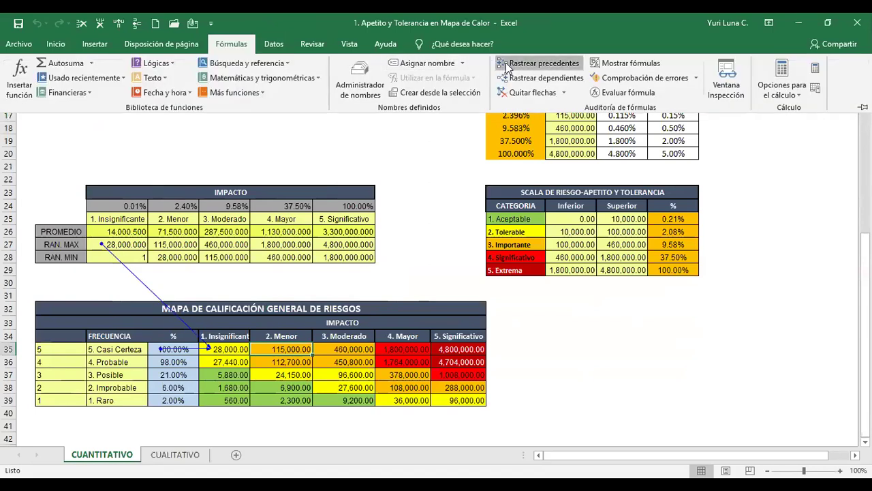
click(507, 64)
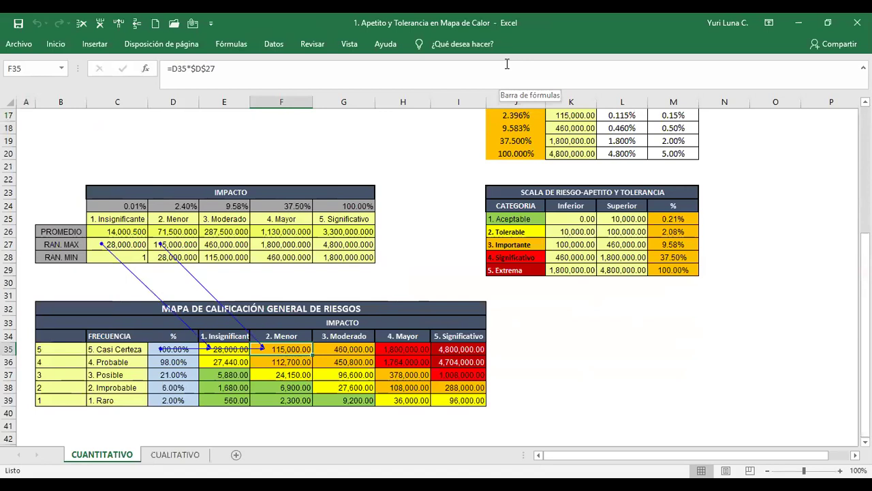
- Trace the precedents of cell I35, the Casi Certeza value for Significativo impact
key(Right)
key(Right)
key(Right)
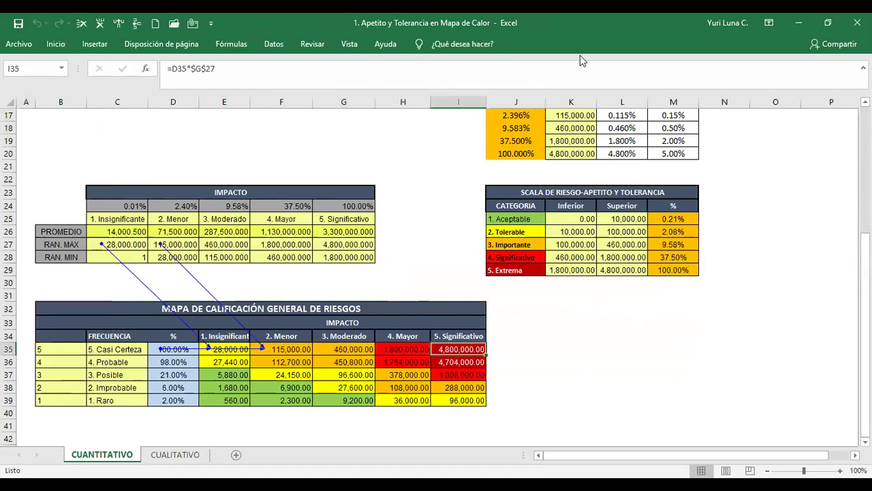
click(233, 44)
key(alt+m)
key(p)
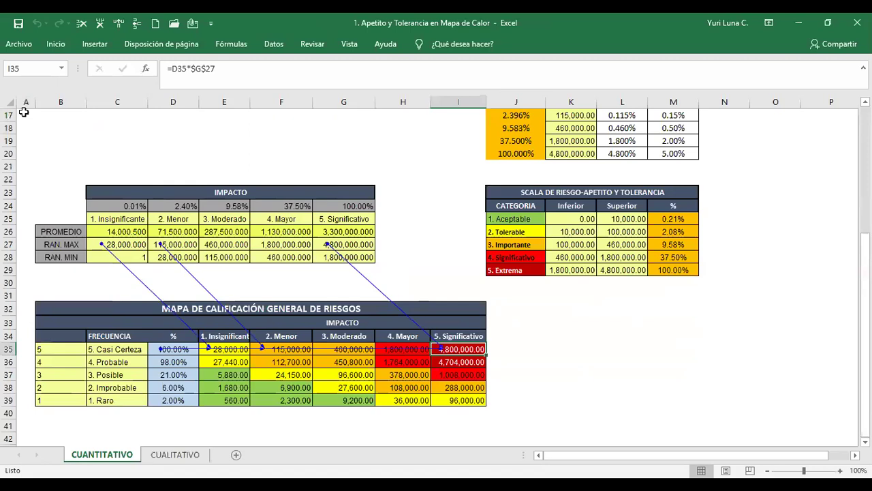
- Return to the top of the CUANTITATIVO sheet and examine the maximum exposure formula in cell F4
key(ctrl+Up)
key(ctrl+Up)
key(ctrl+Up)
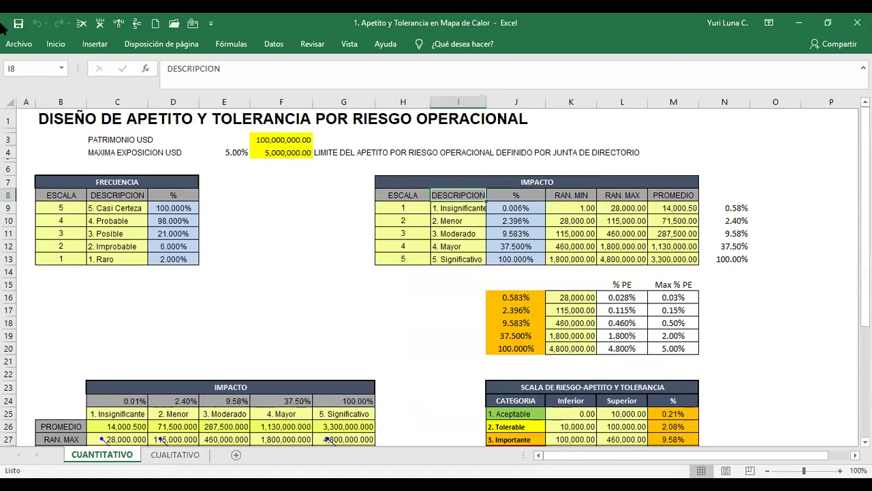
click(269, 152)
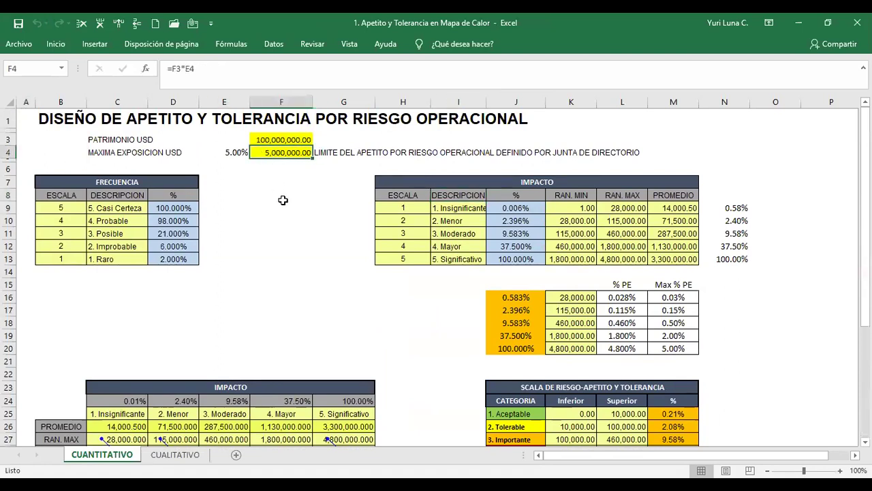
- Compare the maximum exposure limit with the general risk rating map, and view the map together with the impact ranges and risk scale
key(Page_Down)
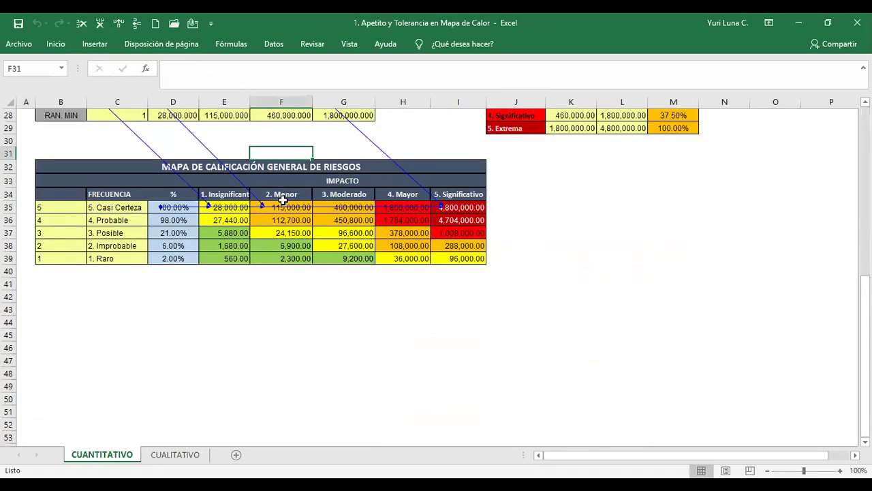
key(Page_Up)
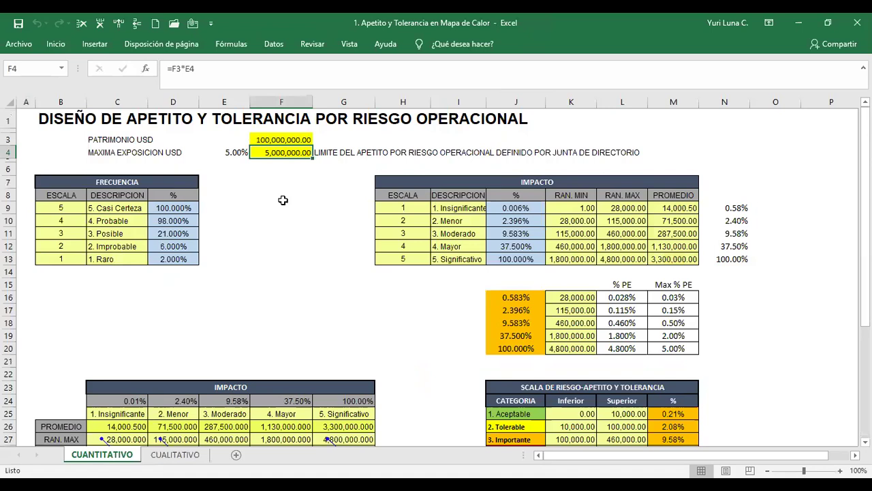
key(Page_Down)
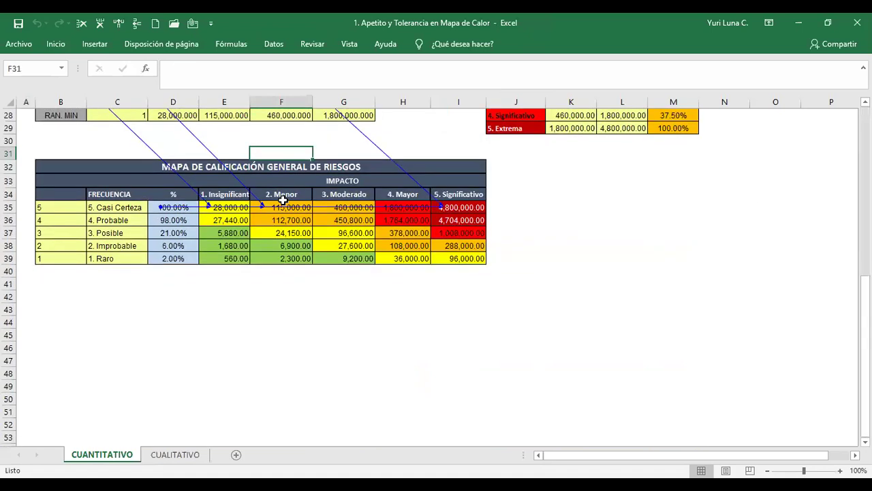
key(Up)
key(Up)
key(Up)
key(Up)
key(Up)
key(Up)
key(Up)
key(Up)
key(Up)
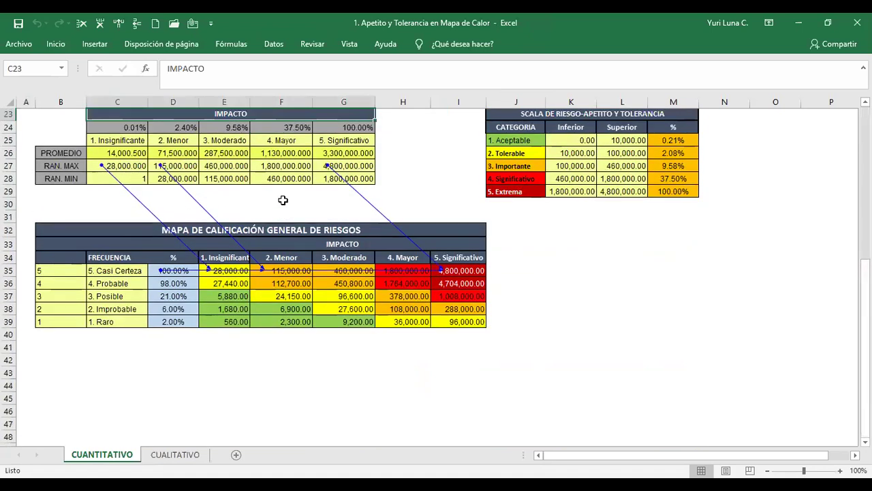
key(Up)
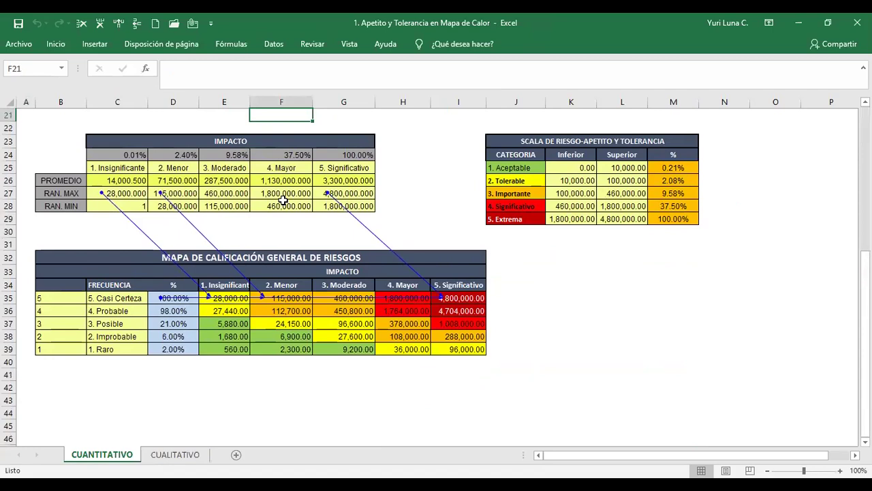
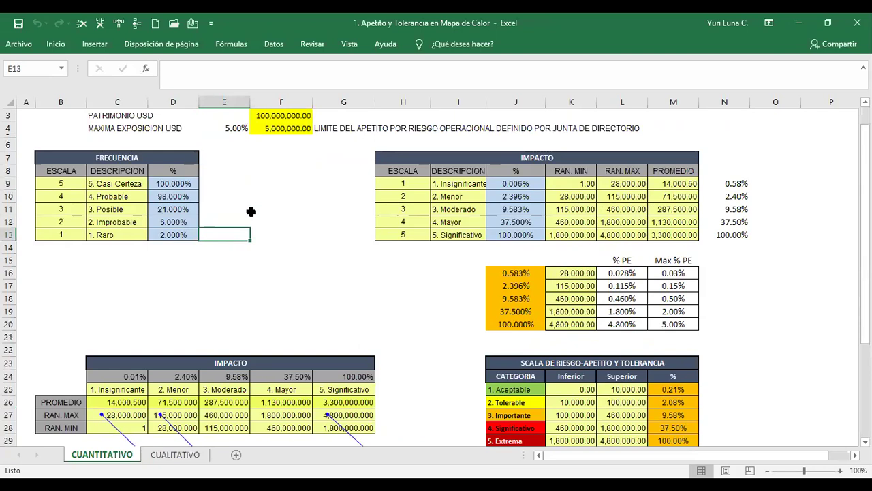
- Enter "1 por semana" in cell E9, beside the Casi Certeza frequency
key(Up)
key(Up)
key(Up)
key(Up)
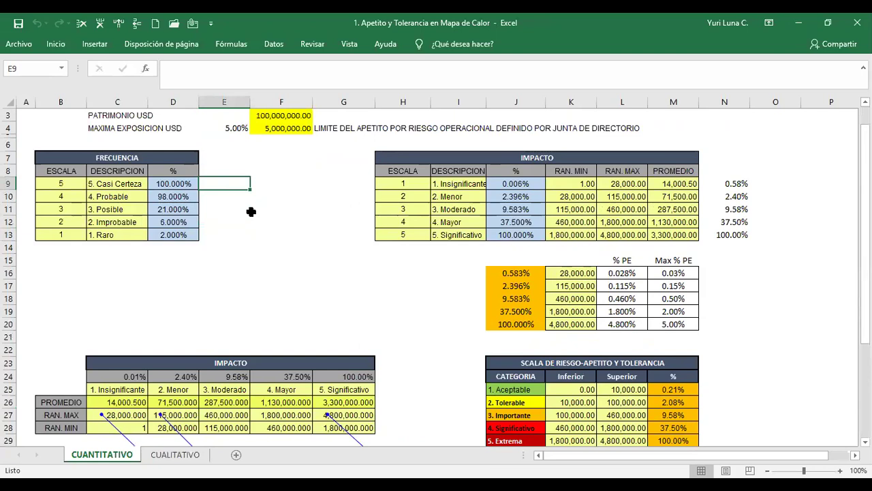
text(1 por )
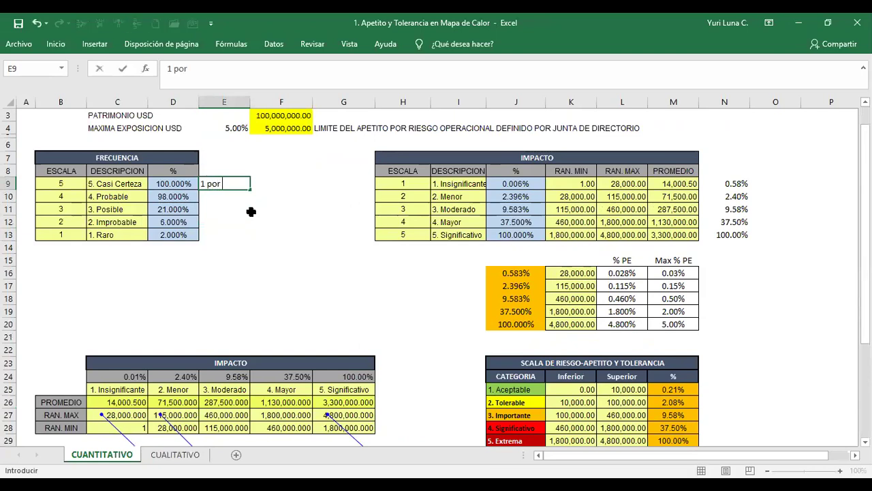
text(semana)
key(Return)
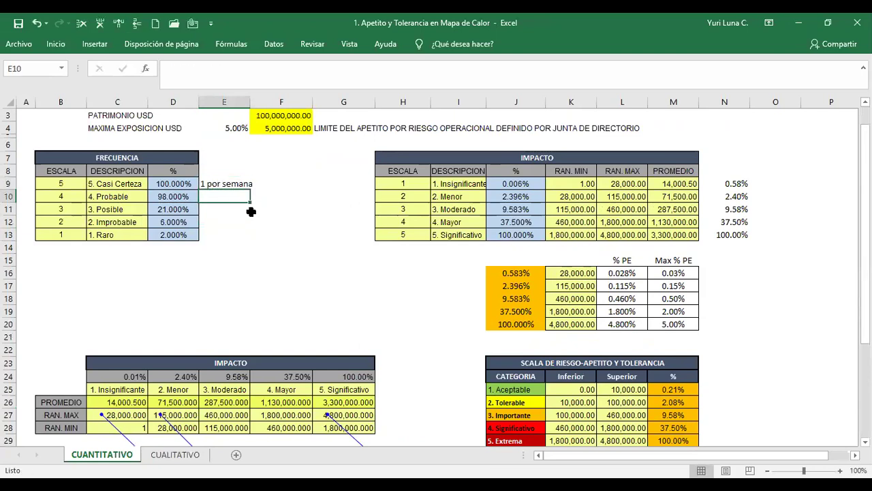
- Enter "1 por mes" in E10 beside Probable and "1 por trimestre" in E11 beside Posible
text(1 por ve)
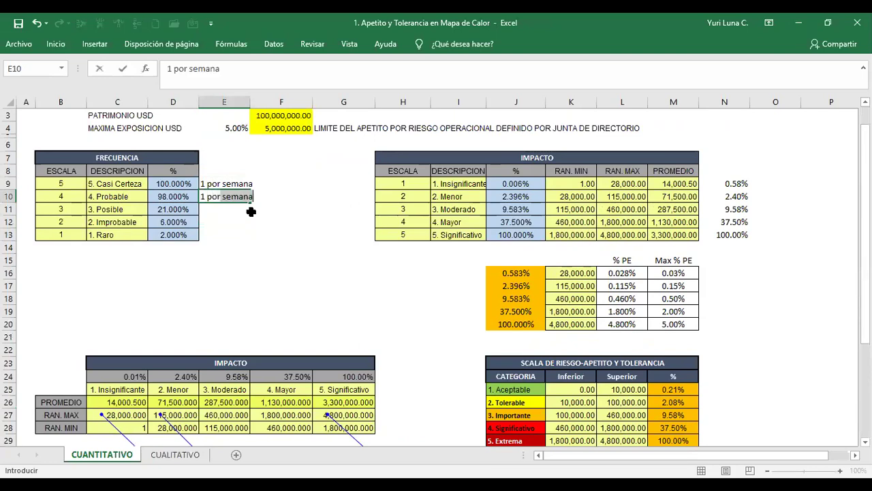
key(BackSpace)
key(BackSpace)
text(mes)
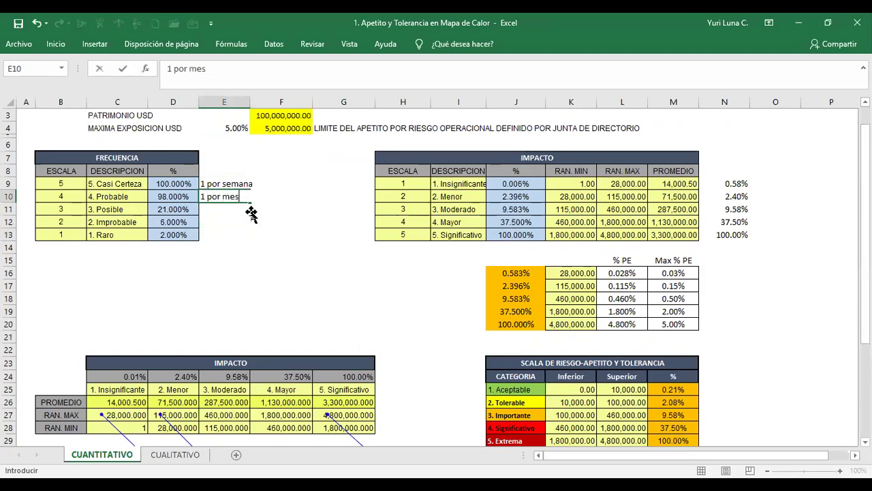
key(Return)
text(1)
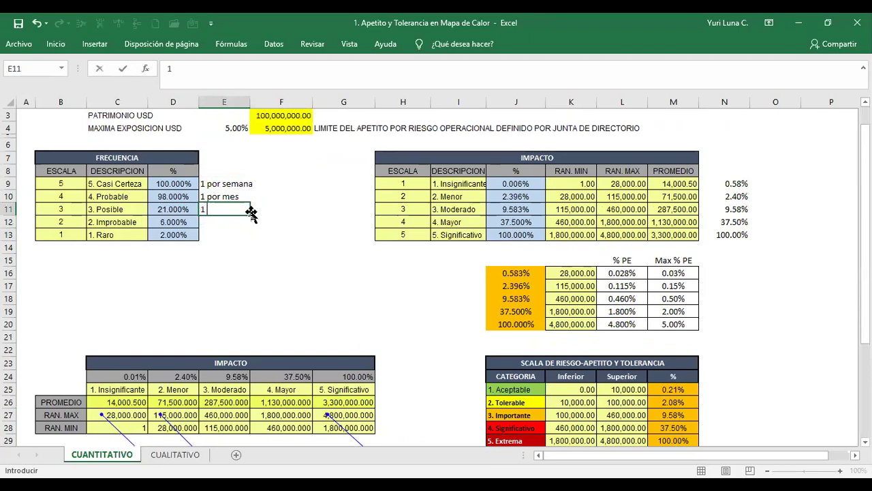
text( por trimestre)
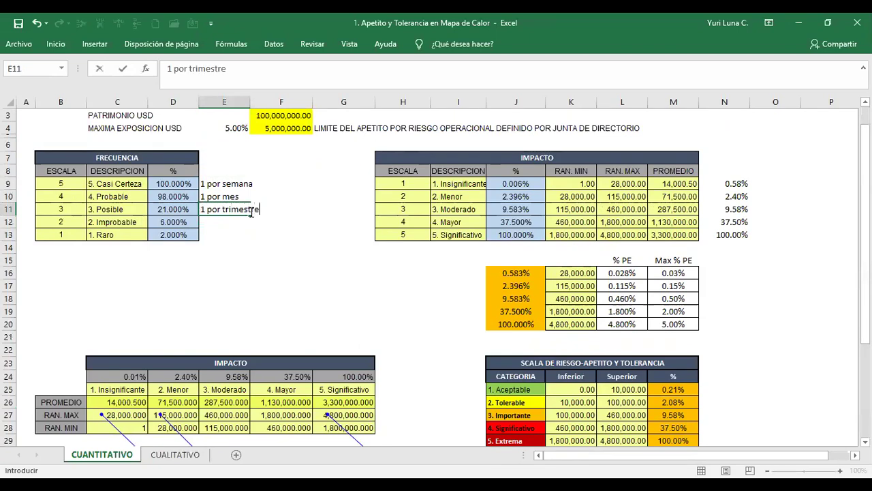
key(Return)
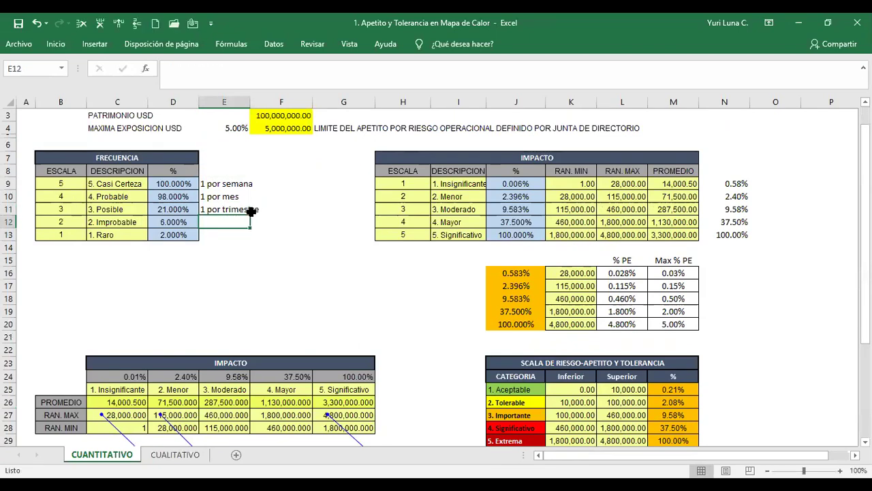
- Enter "1 por semestre" in E12 beside Improbable and "1 por año" in E13 beside Raro
text(1 por semtre)
key(Return)
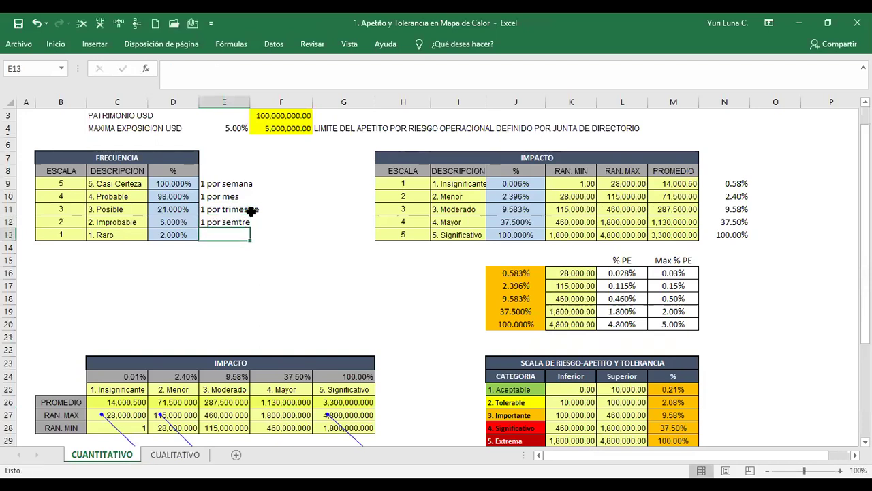
key(Up)
key(F2)
key(BackSpace)
key(BackSpace)
key(BackSpace)
text(estre)
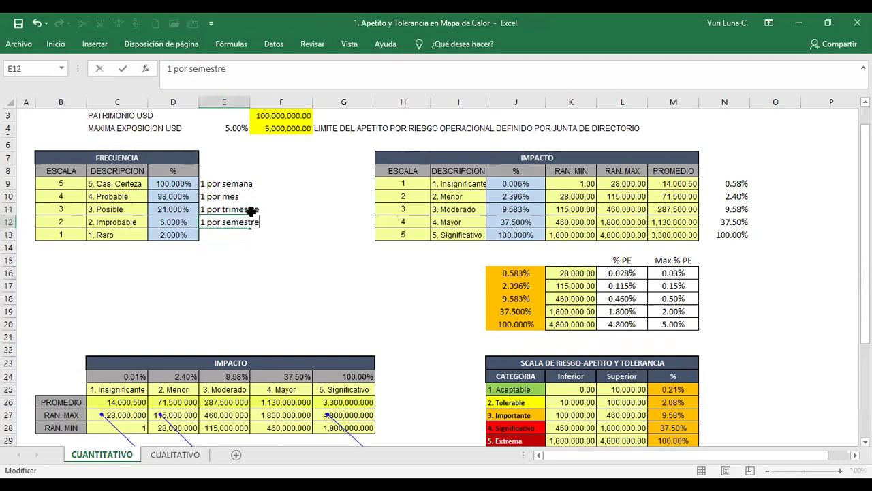
key(Return)
text(1 por año)
key(Return)
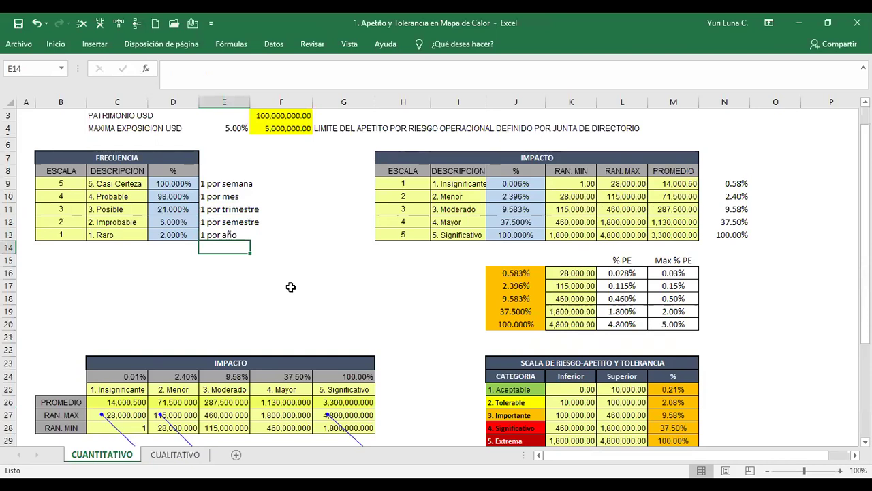
- Review the frequency percentages against their new time notes, from Raro up to Probable and back down to Improbable
key(Left)
key(Up)
key(Up)
key(Up)
key(Up)
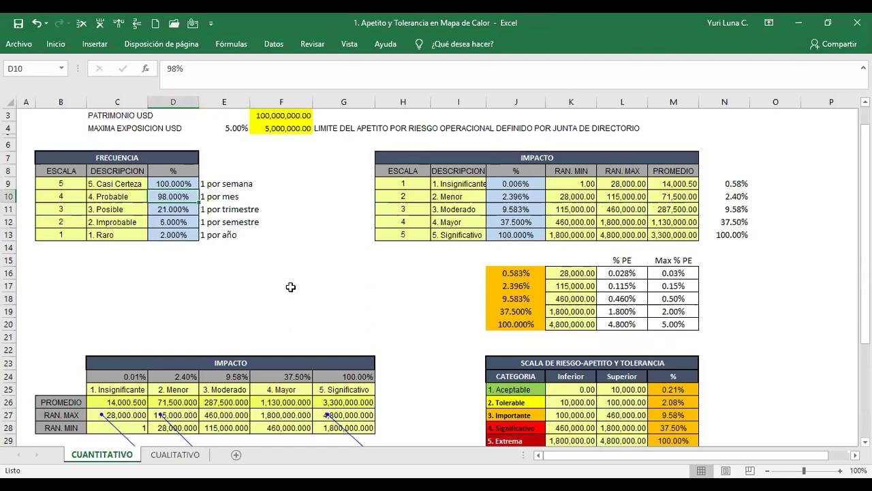
key(Down)
key(Right)
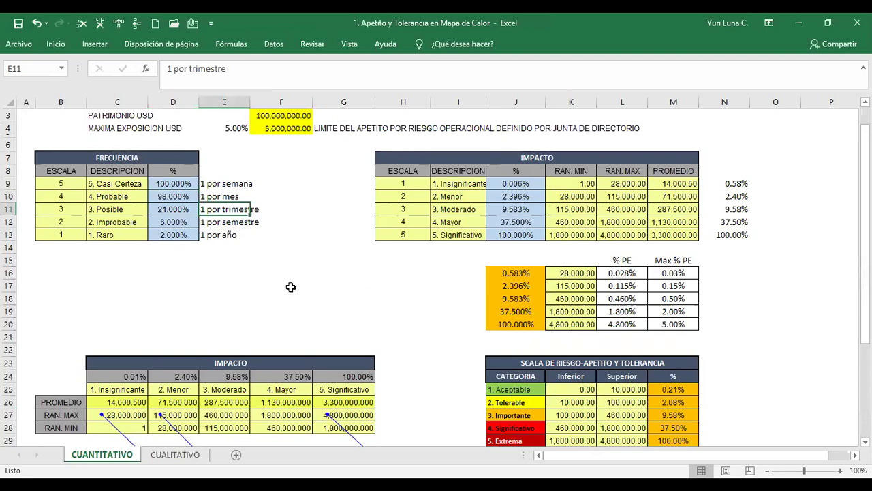
key(Down)
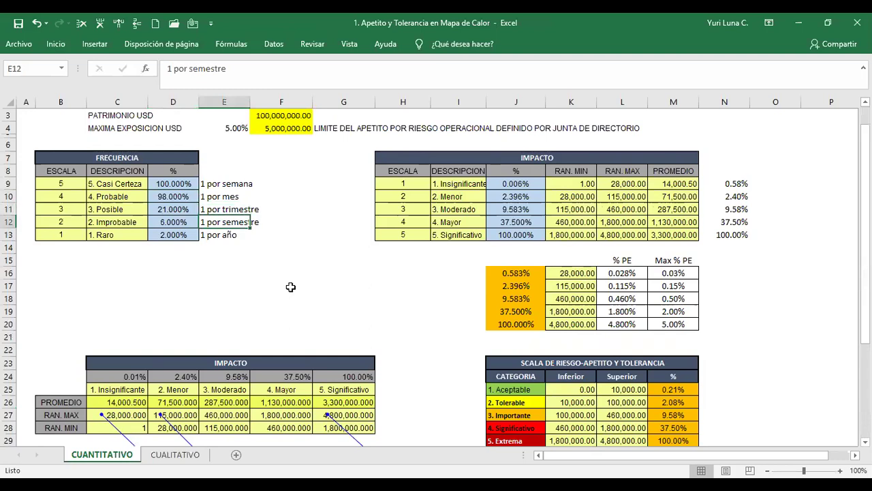
- Review the frequency percentages against their time notes, from Raro and Improbable up to Casi Certeza
key(Down)
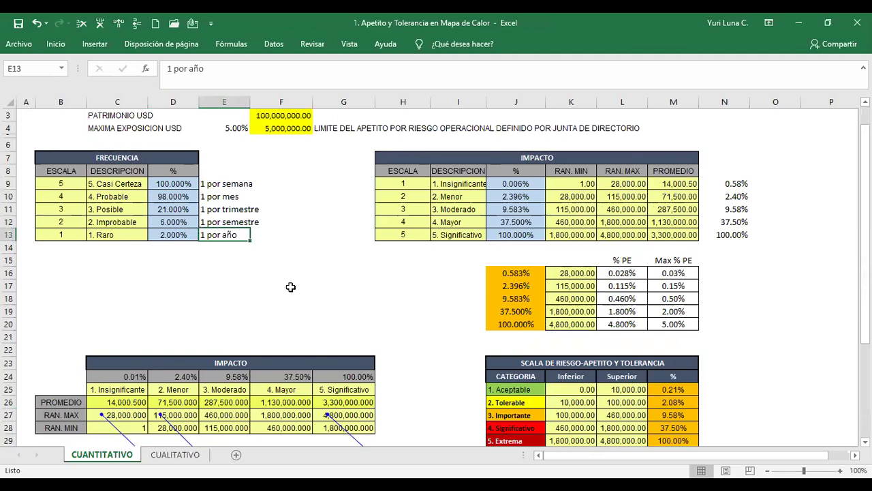
key(Up)
key(Left)
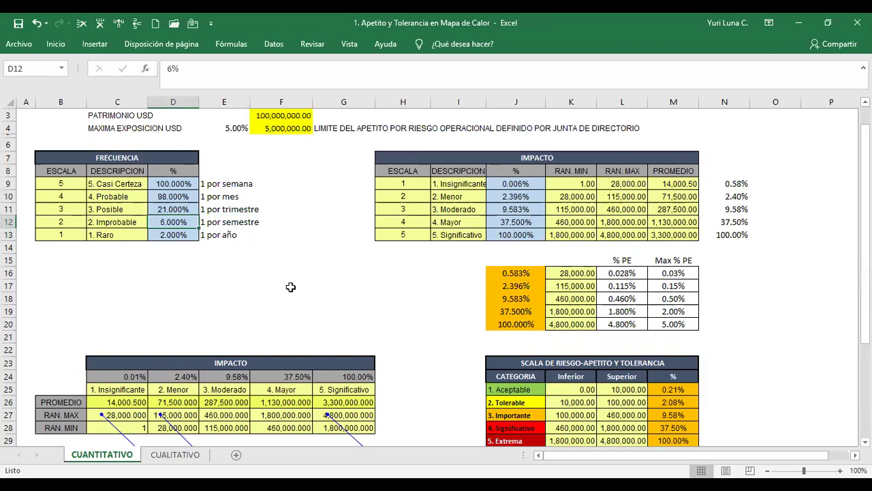
key(Up)
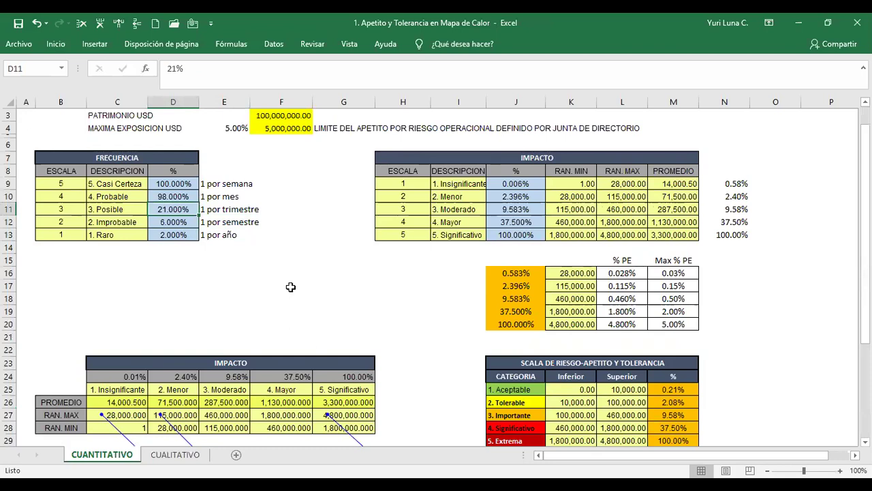
key(Up)
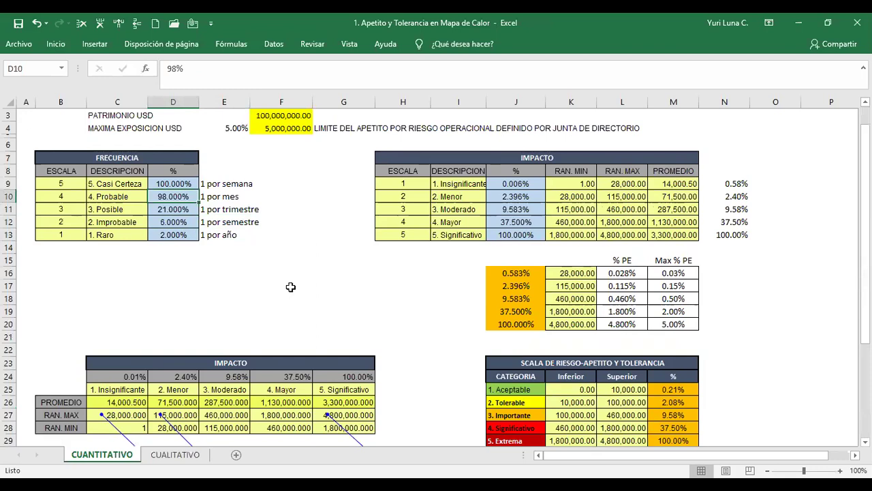
key(Up)
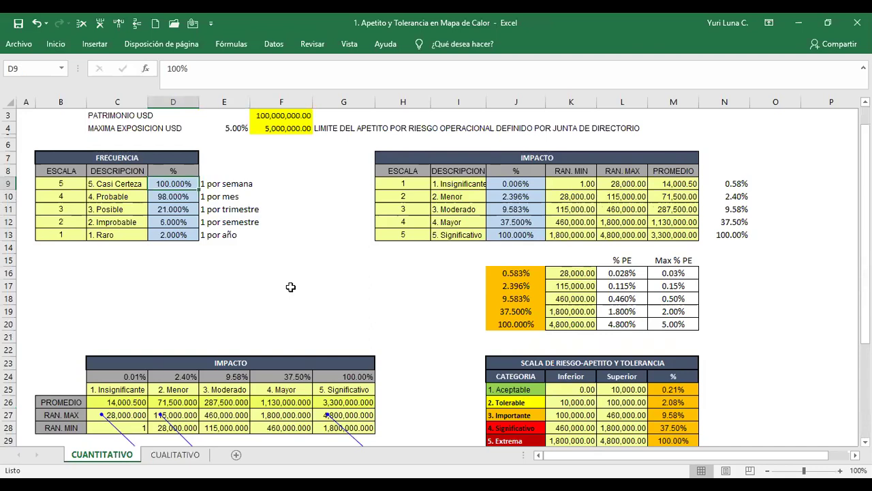
- Examine the maximum and minimum range limits of the Insignificante level in the impact table
key(Right)
key(Right)
key(Right)
key(Right)
key(Right)
key(Right)
key(Right)
key(Right)
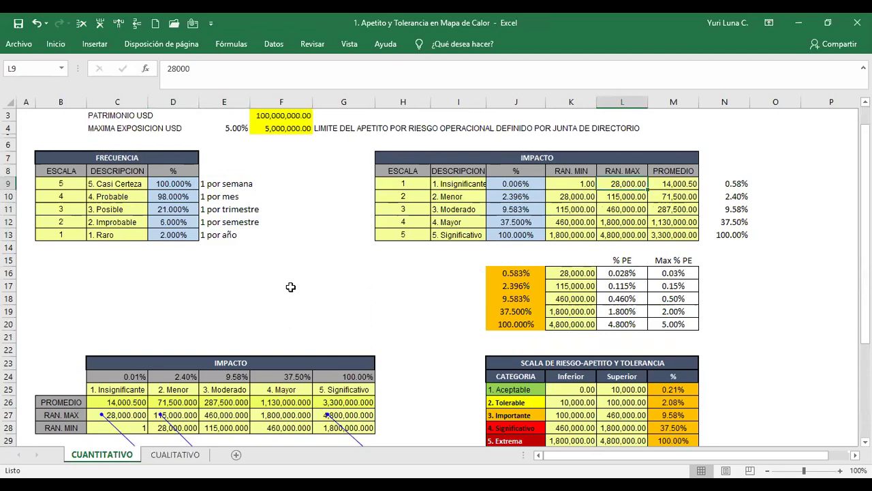
key(Left)
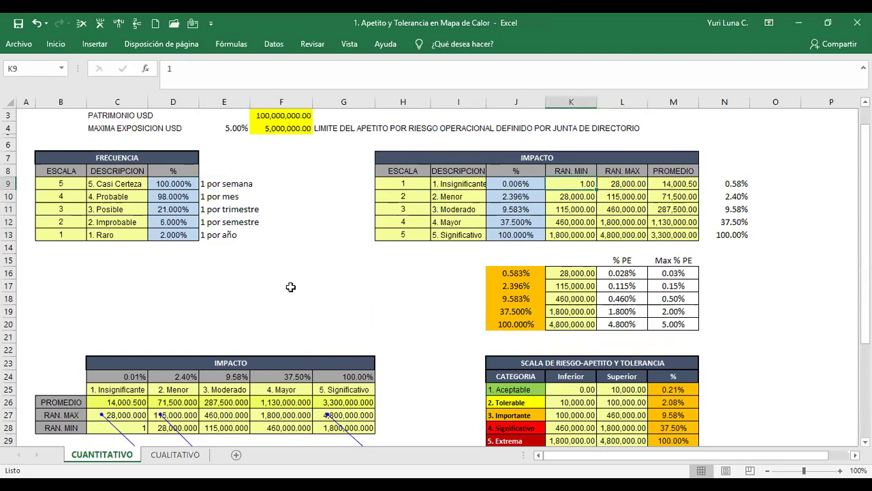
- Check the PROMEDIO formulas of the impact table from Insignificante to Significativo
key(Right)
key(Right)
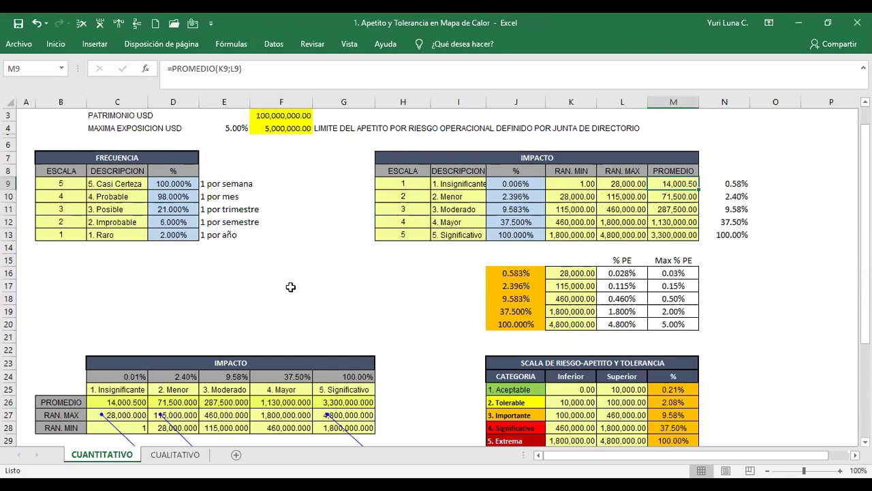
key(Down)
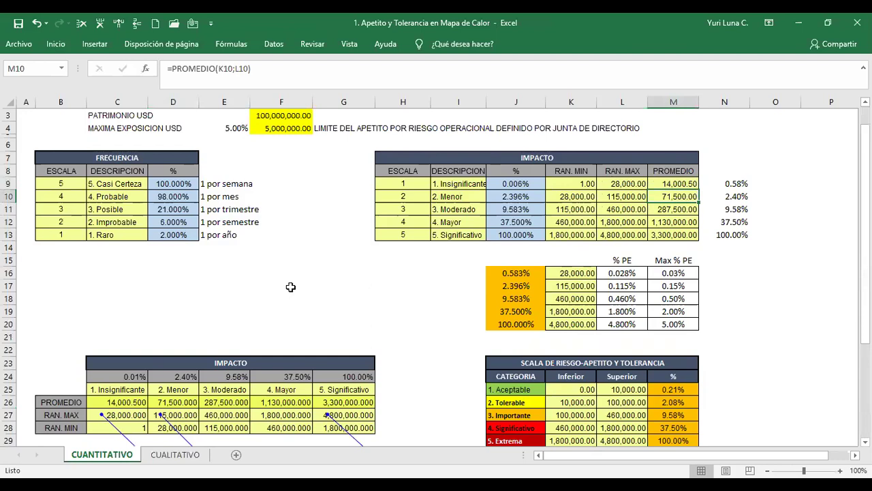
key(Down)
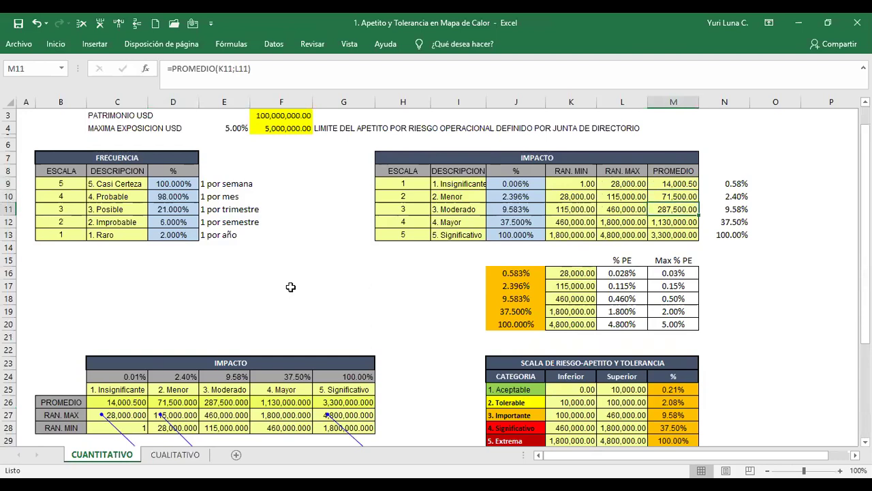
key(Down)
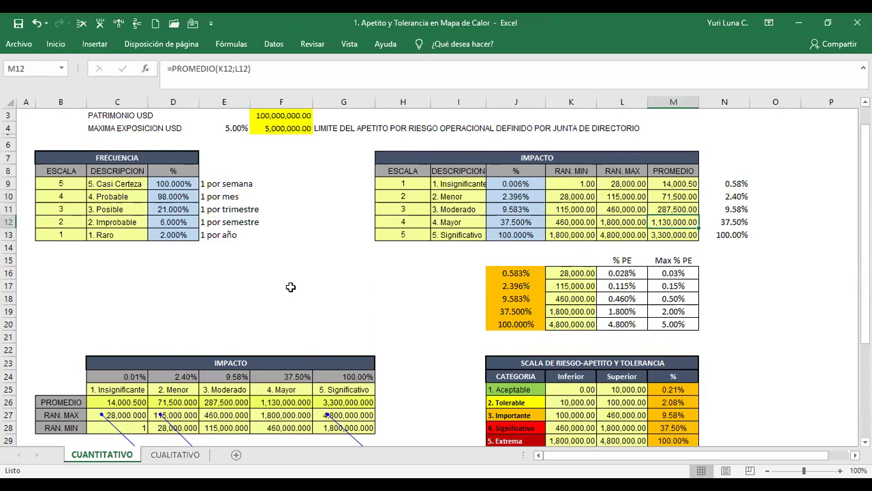
key(Down)
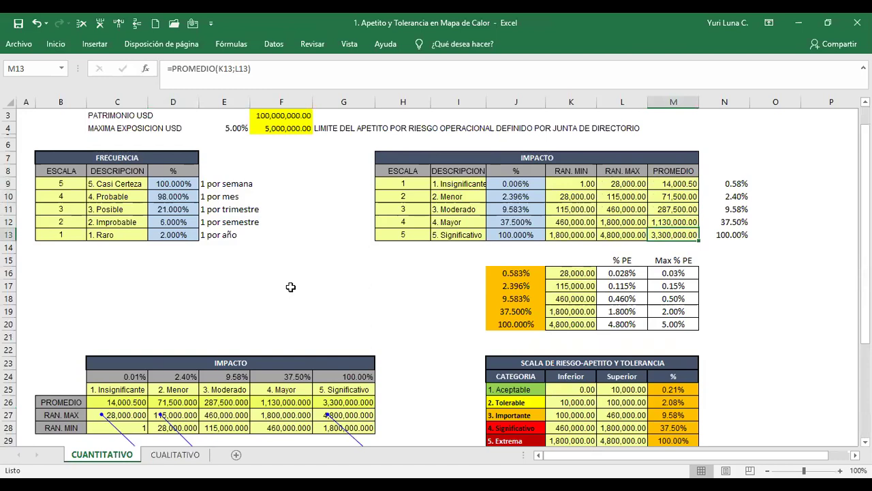
- Look over the impact table's range limits from Significativo up to the Menor maximum in L10
key(Left)
key(Right)
key(Right)
key(Right)
key(Right)
key(Left)
key(Left)
key(Left)
key(Right)
key(Up)
key(Up)
key(Up)
key(Up)
key(Down)
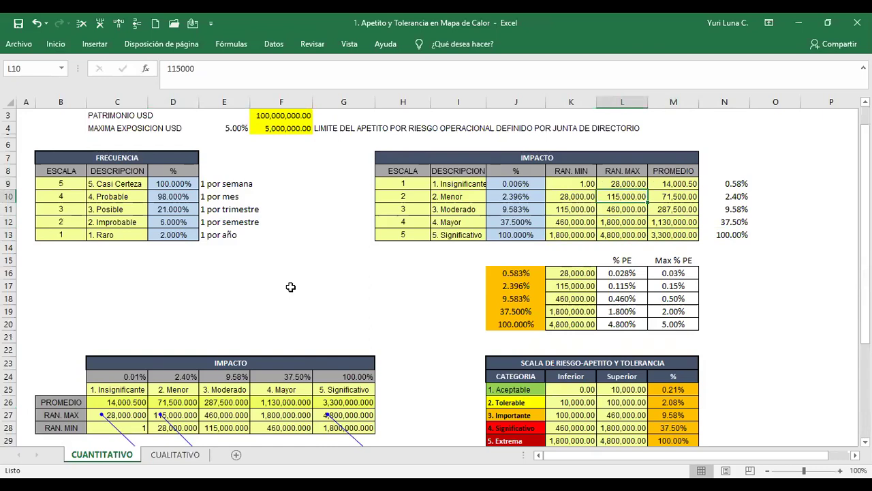
- Examine each impact level's minimum and maximum as a pair, selecting columns K and L across rows 9 to 13
key(Left)
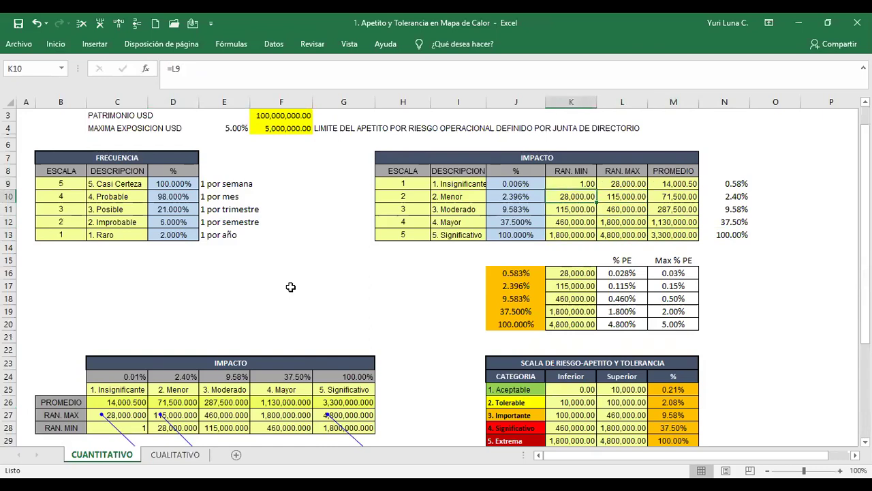
key(shift+Right)
key(Up)
key(shift+Right)
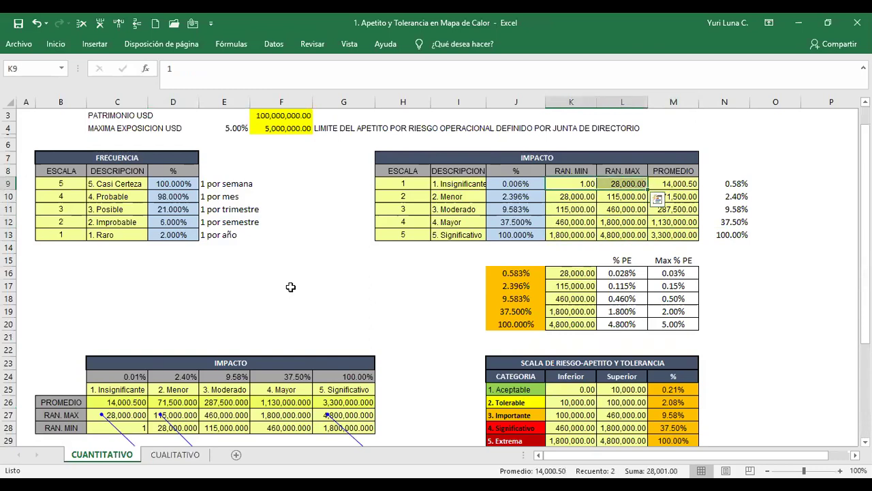
key(Down)
key(shift+Right)
key(Down)
key(shift+Right)
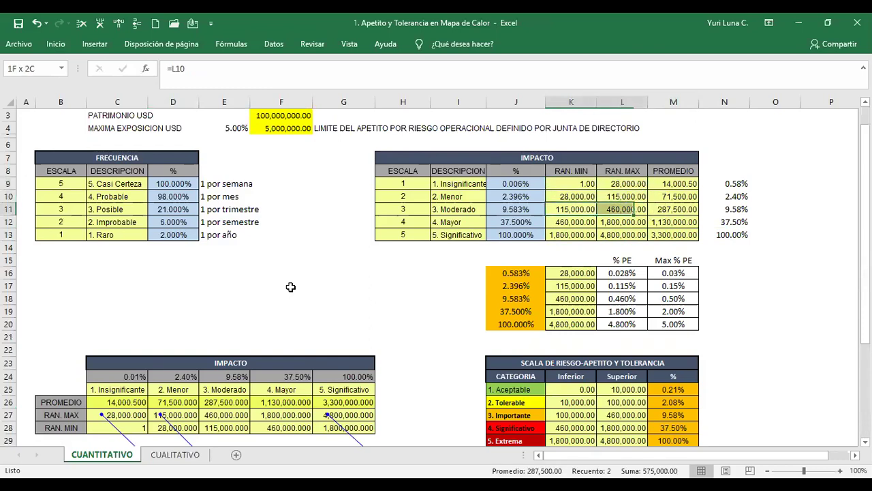
key(Down)
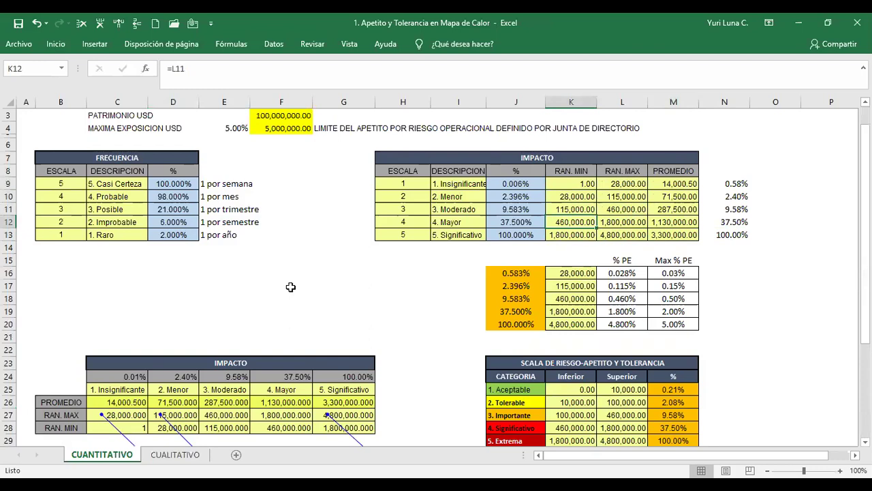
key(shift+Right)
key(Down)
key(shift+Right)
- Recheck the impact averages in column M, starting at Insignificante in M9 and ending at Significativo in M13
key(Up)
key(Up)
key(Up)
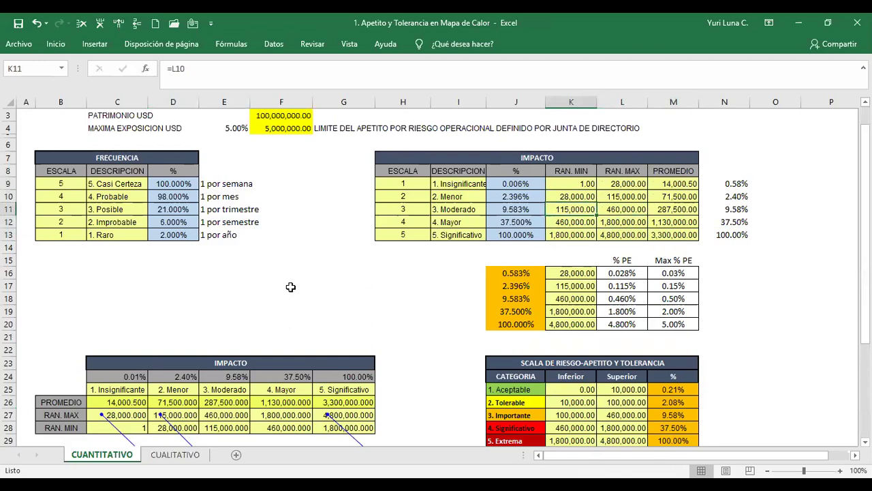
key(Right)
key(Right)
key(Up)
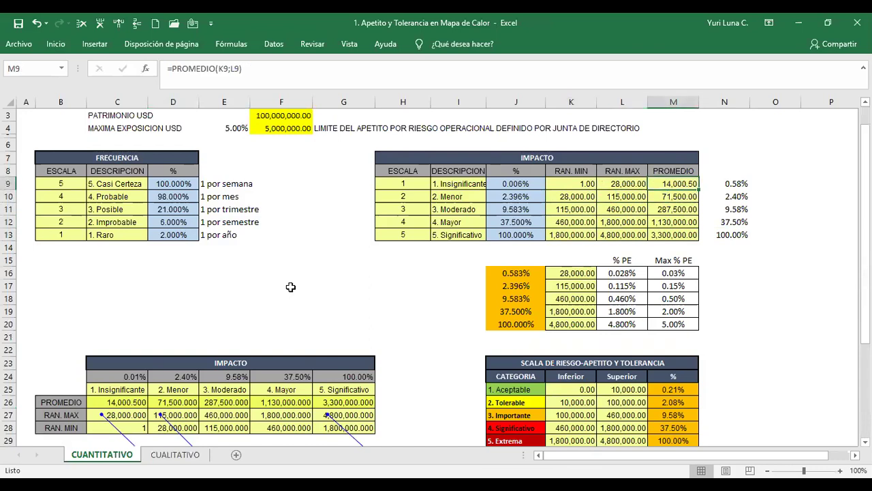
key(Down)
key(Down)
key(Down)
key(Down)
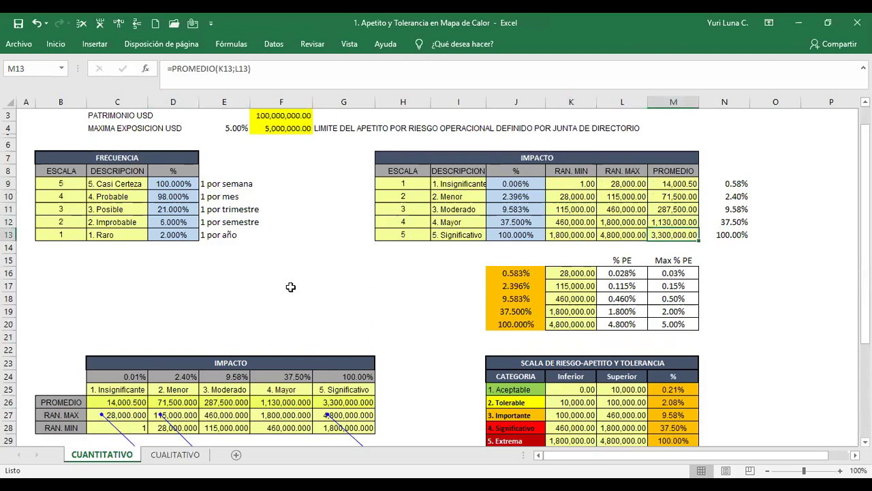
- Review the maximum amount in K16 and the % PE values in L16 to L20
key(Down)
key(Down)
key(Down)
key(Left)
key(Left)
key(Right)
key(Left)
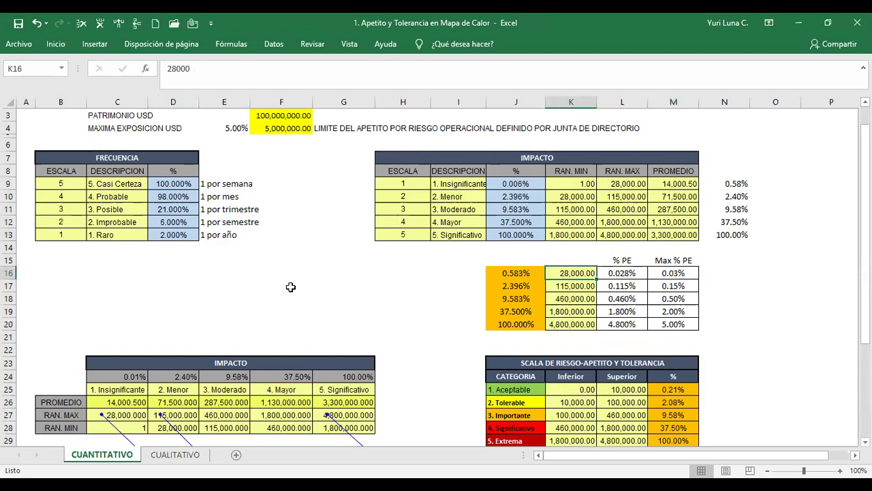
key(Right)
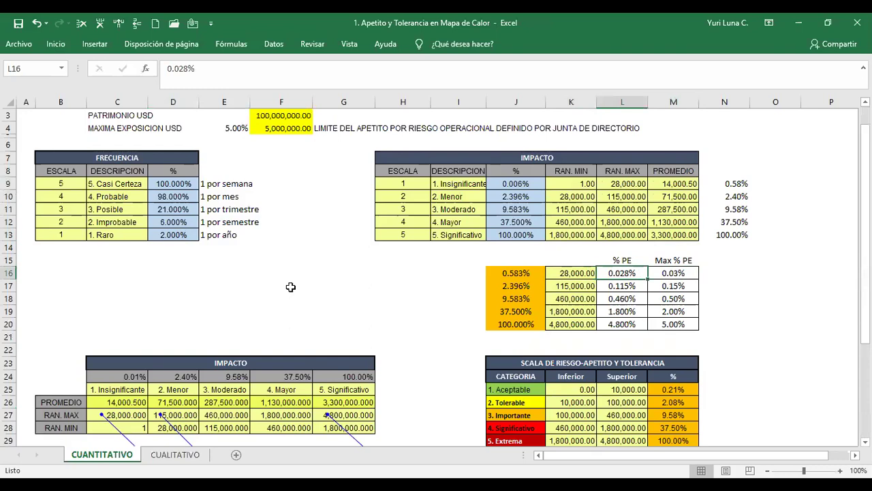
key(Right)
key(Left)
key(Down)
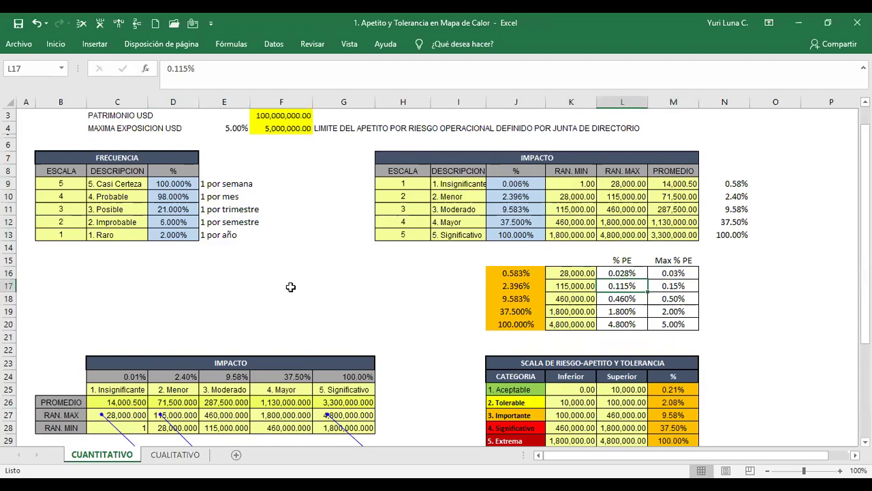
key(Down)
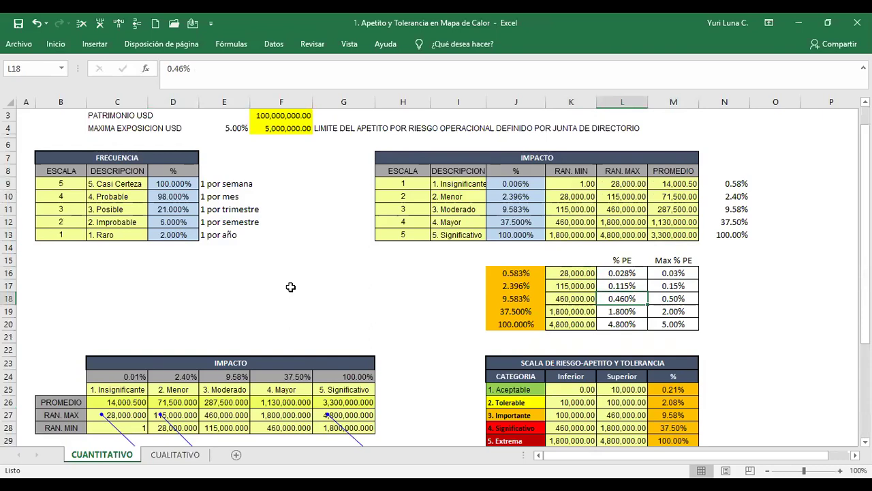
key(Down)
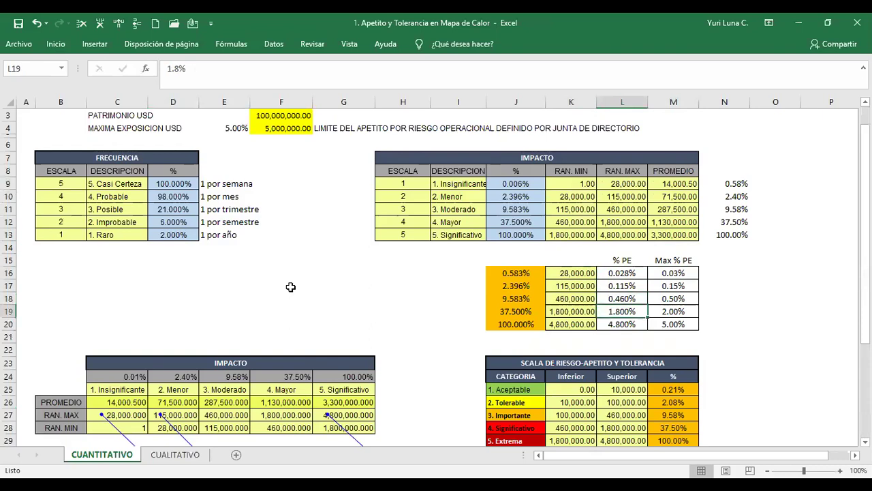
key(Down)
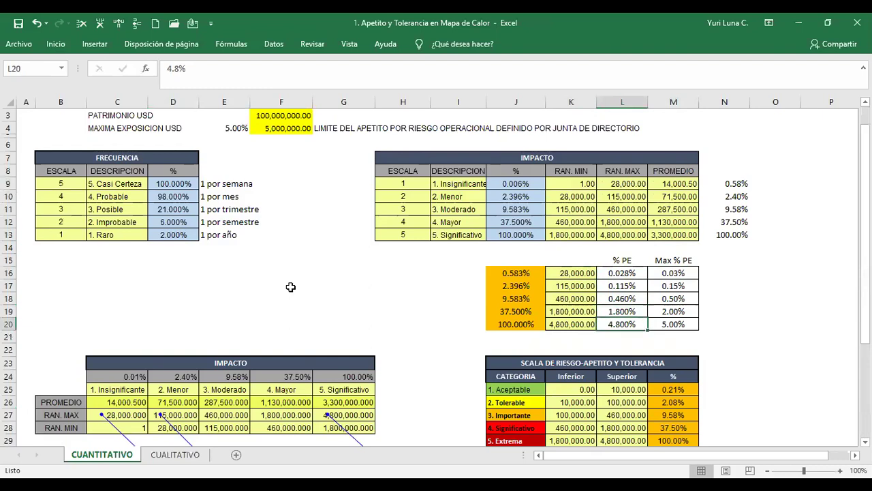
- Go to the general risk rating map and examine its Insignificante column down to the Improbable row
key(Down)
key(Down)
key(Down)
key(Down)
key(Down)
key(Down)
key(Down)
key(Down)
key(Down)
key(Down)
key(Down)
key(Down)
key(Down)
key(Down)
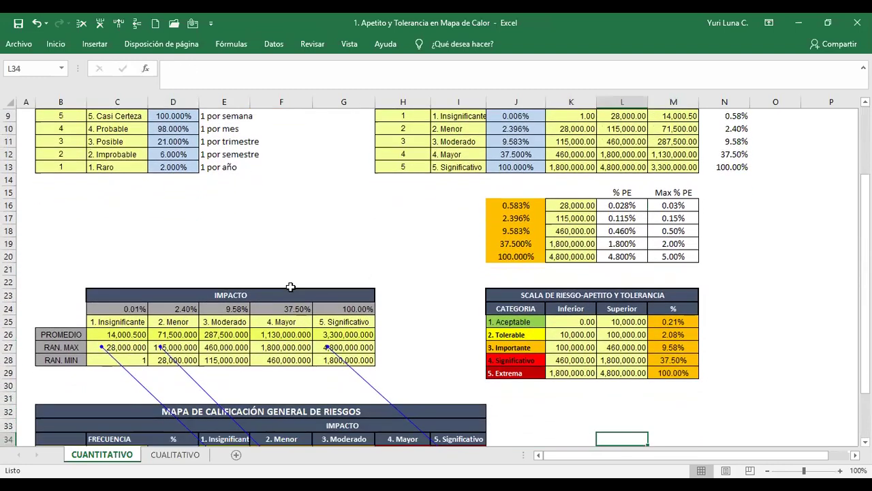
key(Down)
key(Down)
key(Down)
key(Down)
key(Down)
key(Down)
key(Down)
key(Down)
key(Left)
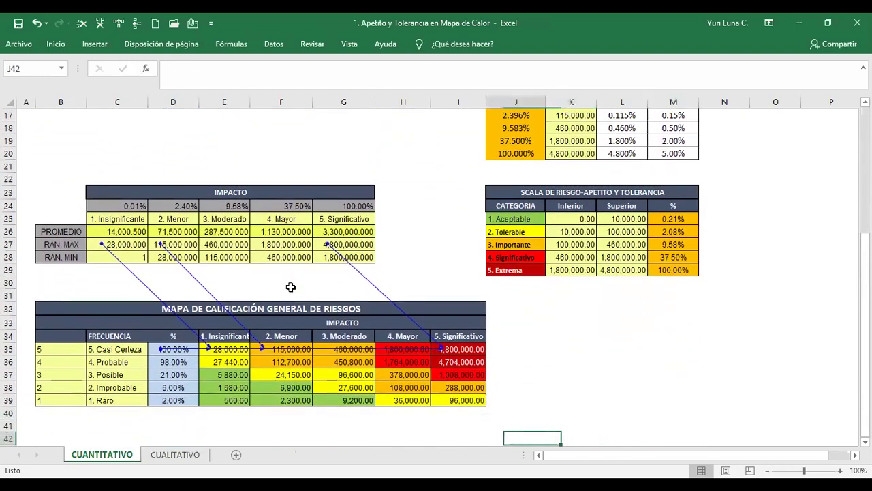
key(Left)
key(Left)
key(Left)
key(Left)
key(Left)
key(Left)
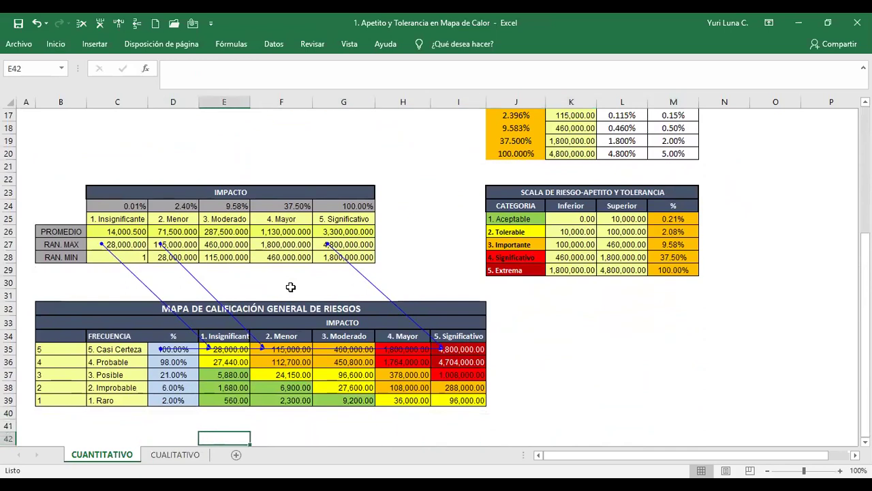
key(Up)
key(Up)
key(Up)
key(Up)
key(Up)
key(Up)
key(Up)
key(Up)
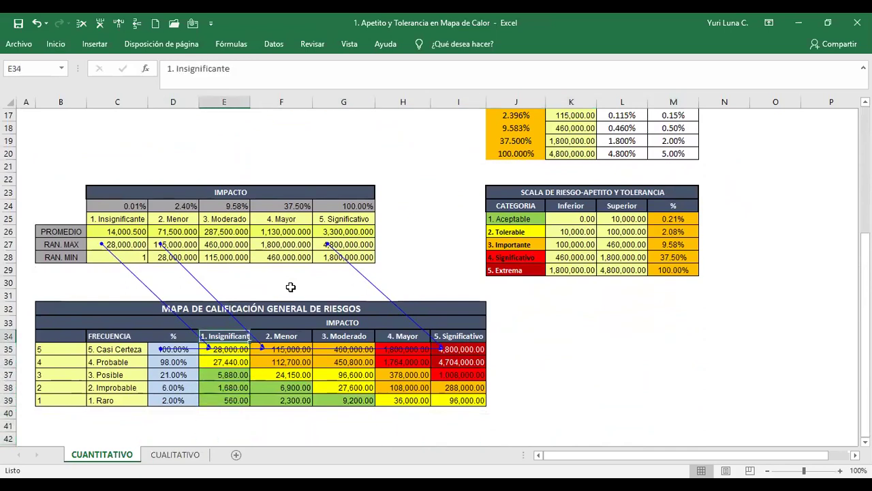
key(Down)
key(Down)
key(Down)
key(Down)
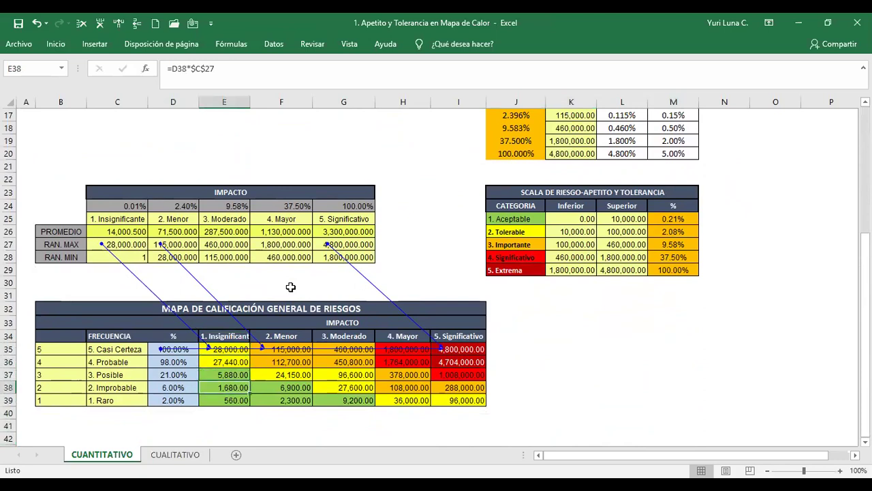
- Remove all formula-tracing arrows from the sheet and inspect the Probable–Insignificante formula in E36
click(232, 45)
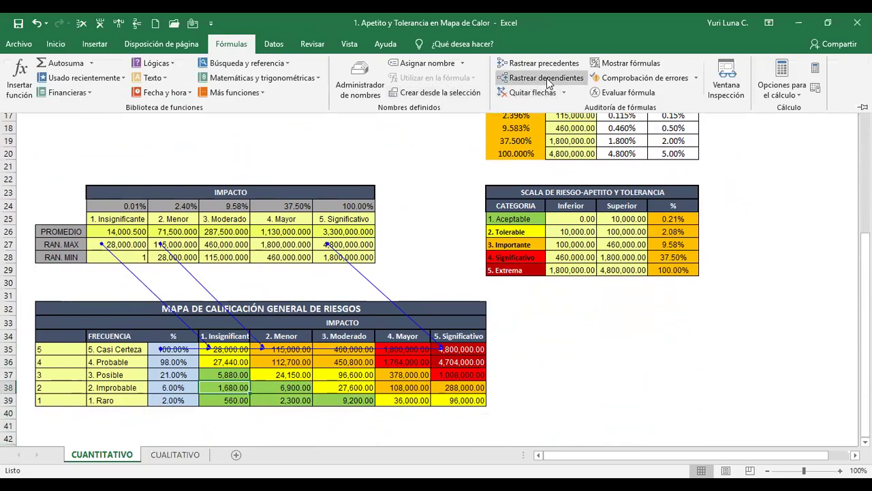
click(533, 94)
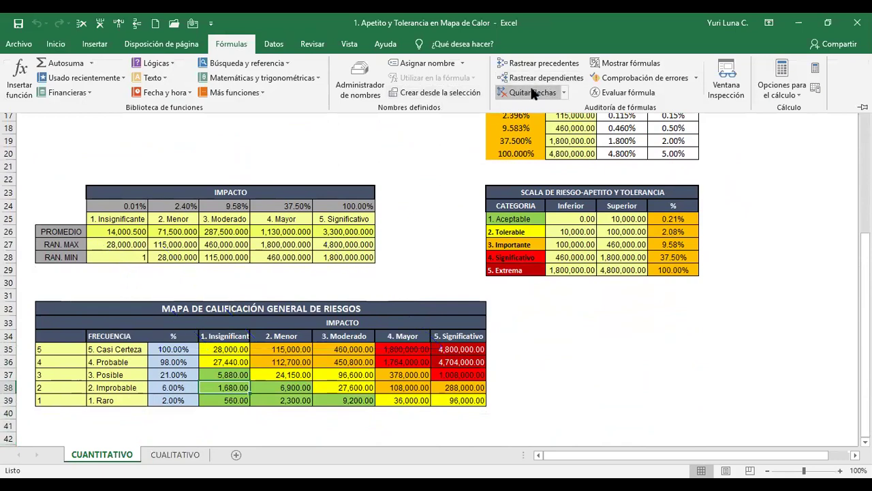
click(218, 361)
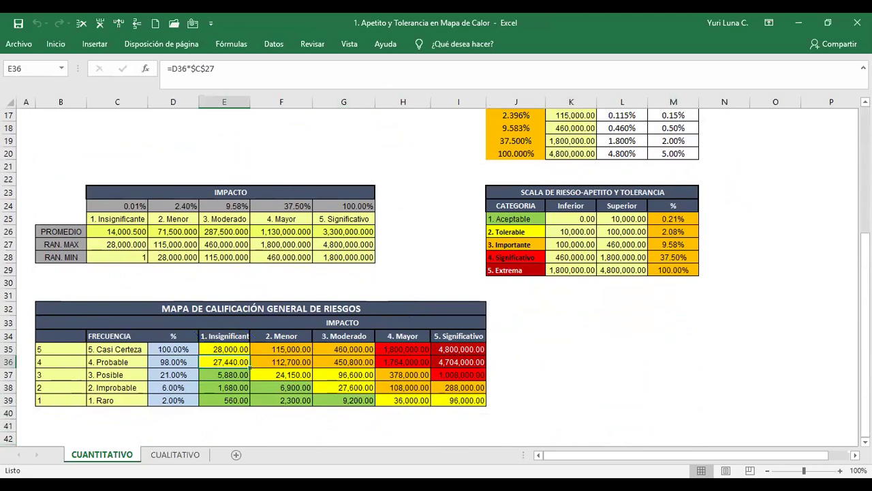
scroll(561, 179, up, 2)
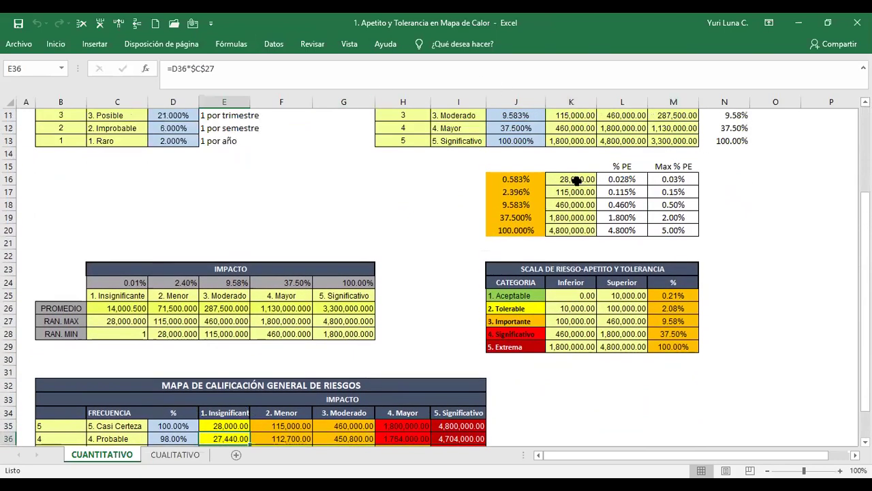
- Relate the maximum amount in K16 to the Casi Certeza–Insignificante cell E35, and trace the precedents of the Probable–Insignificante cell E36
click(560, 179)
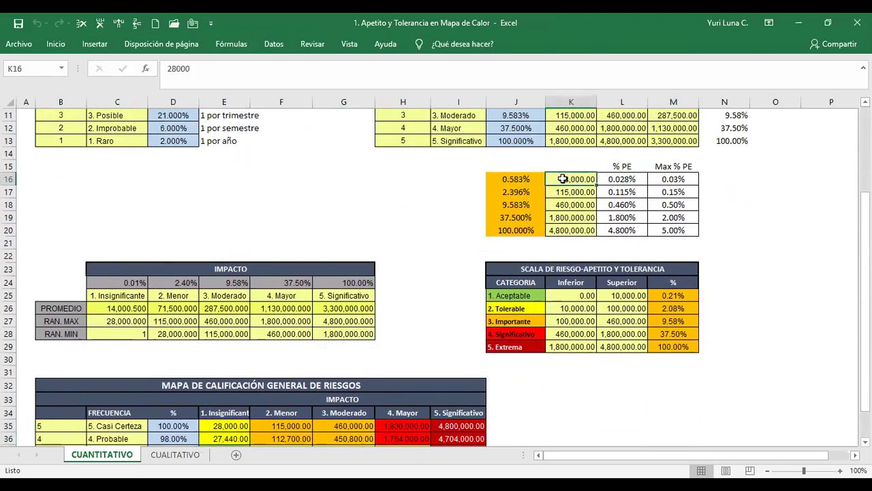
click(222, 428)
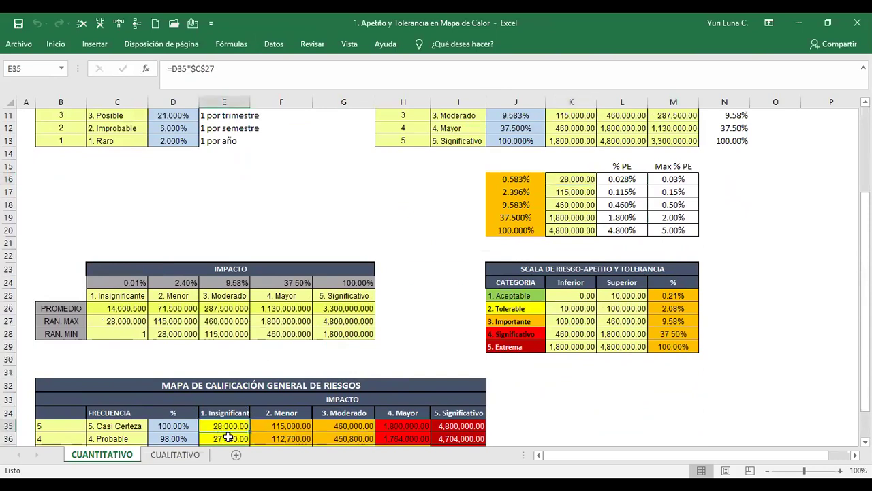
click(228, 436)
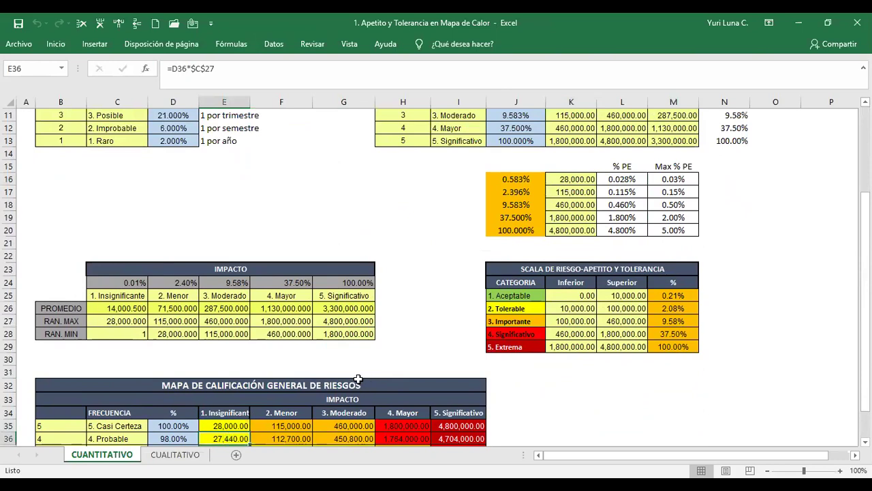
click(242, 45)
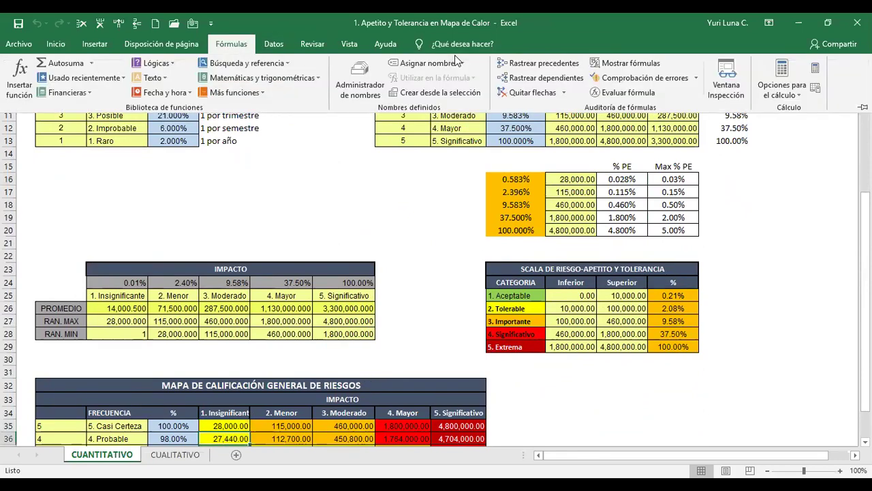
click(546, 66)
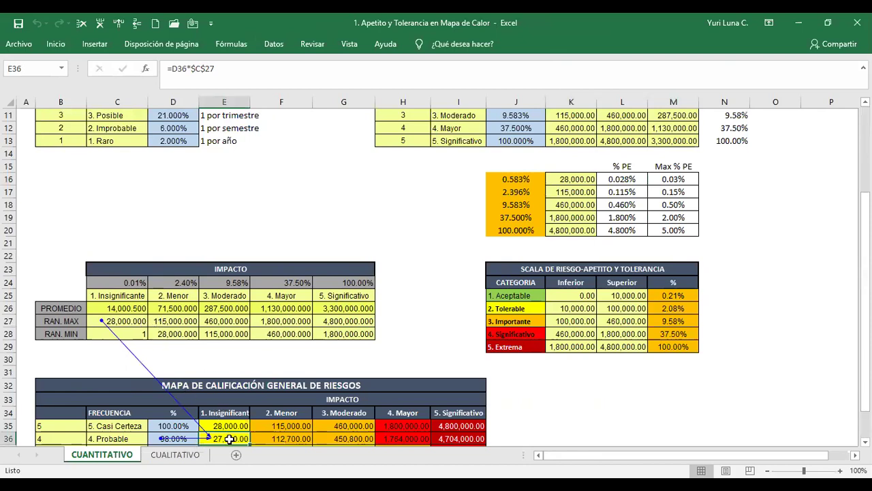
- Clear the existing tracing arrows and trace the precedents of the Posible–Insignificante cell E37
key(Down)
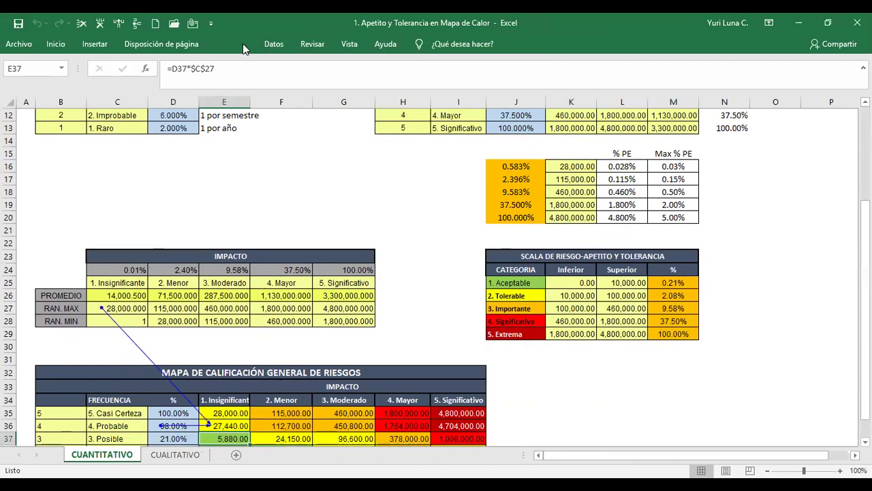
click(511, 92)
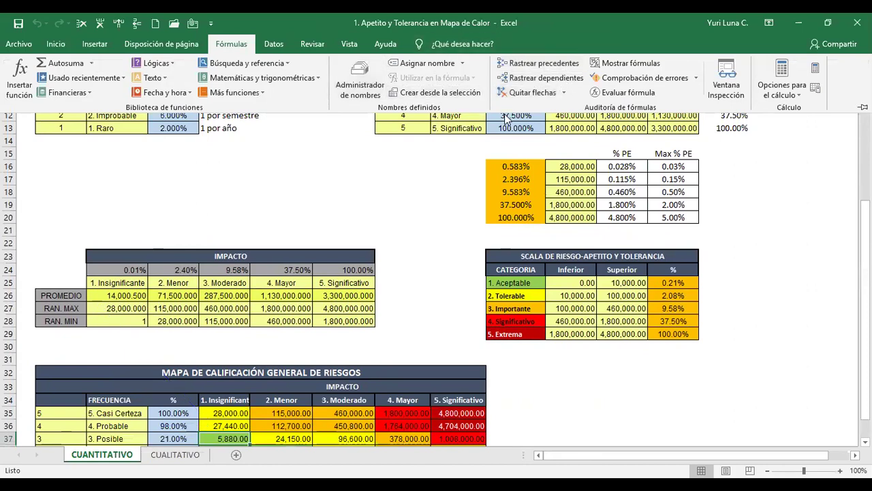
key(Return)
click(231, 44)
click(530, 64)
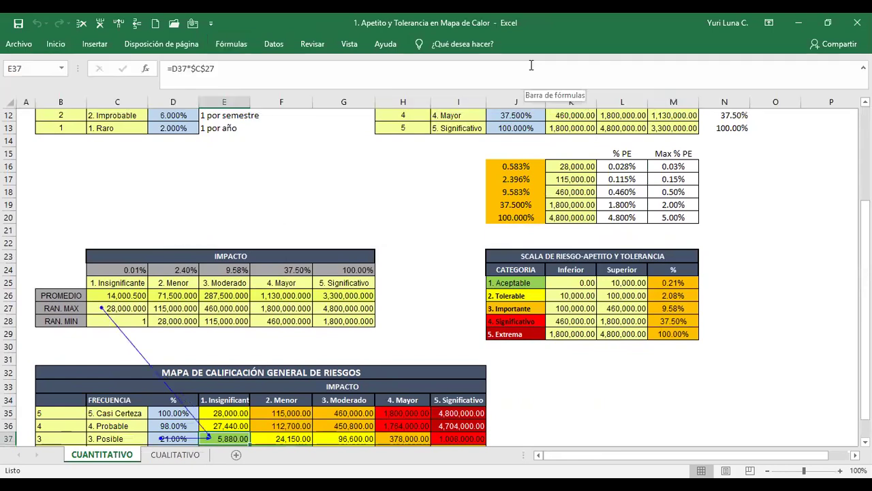
- Check the frequency percentage references in D37 to D39 and the Raro–Insignificante formula in E39
click(167, 436)
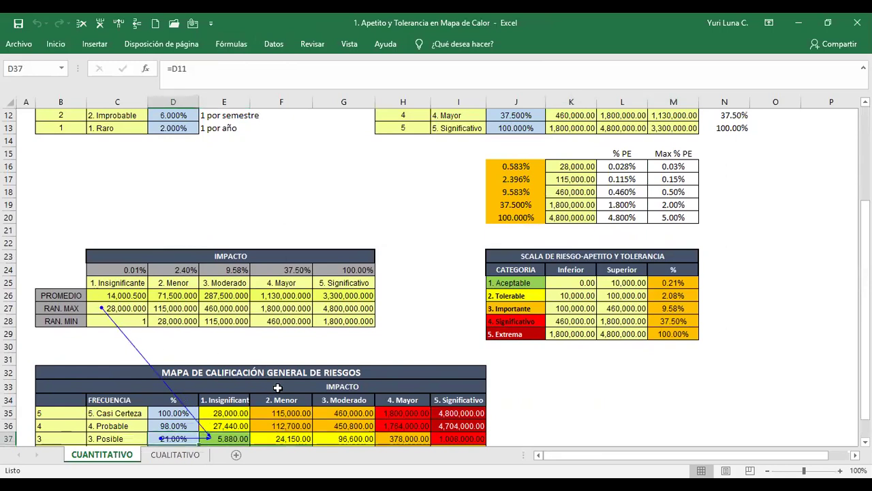
key(Down)
key(Down)
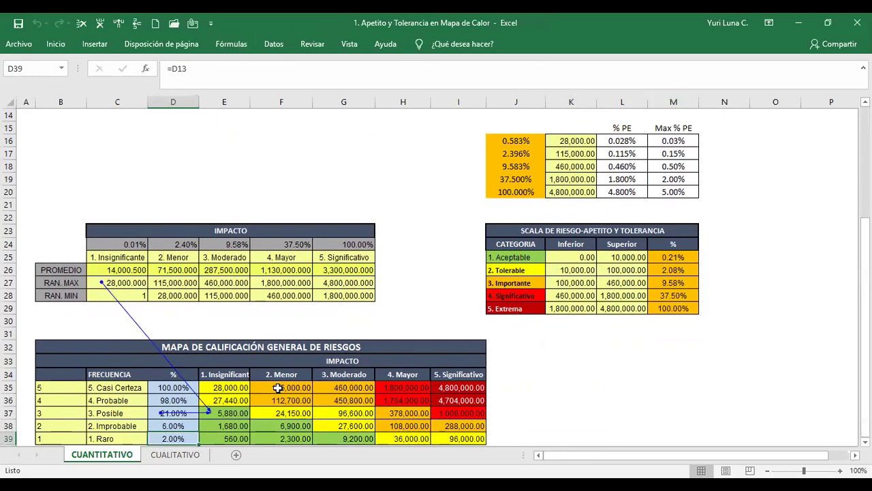
key(Right)
scroll(278, 387, down, 1)
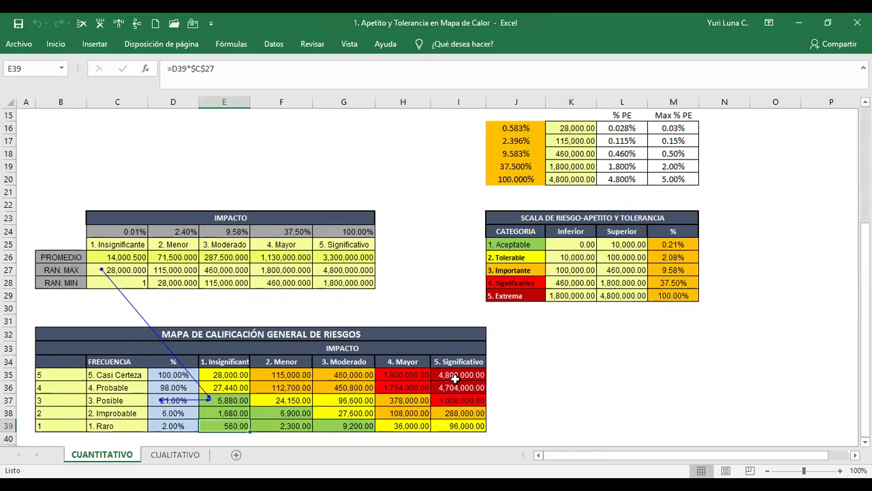
- Try alternative frequency percentages in the risk map: Probable 95%, Posible 50%, Improbable 5% and Raro 1%
click(158, 389)
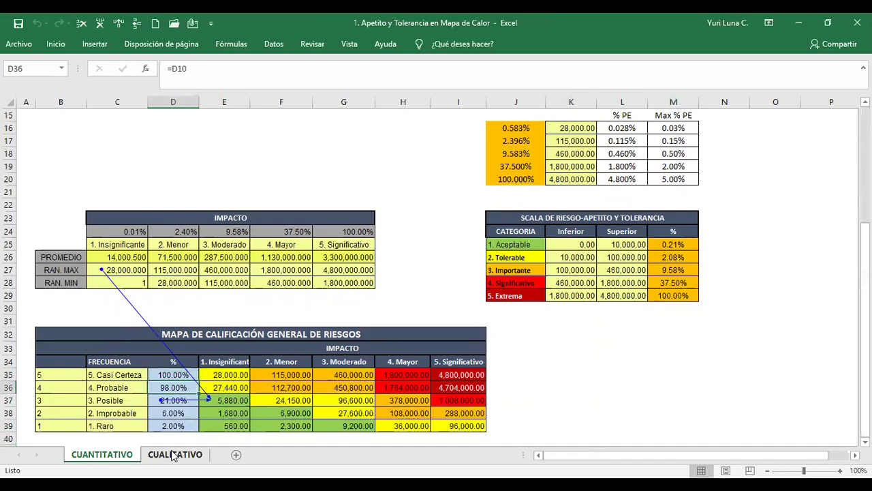
text(95%)
key(Return)
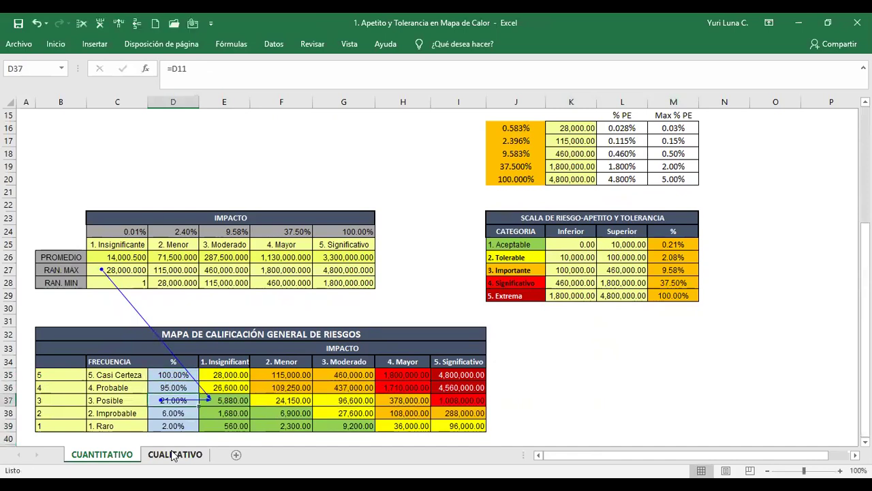
text(50%)
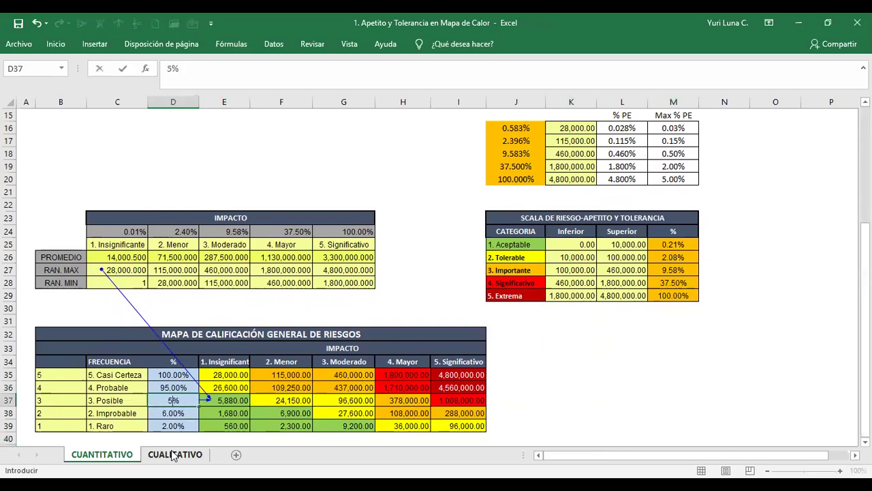
key(Return)
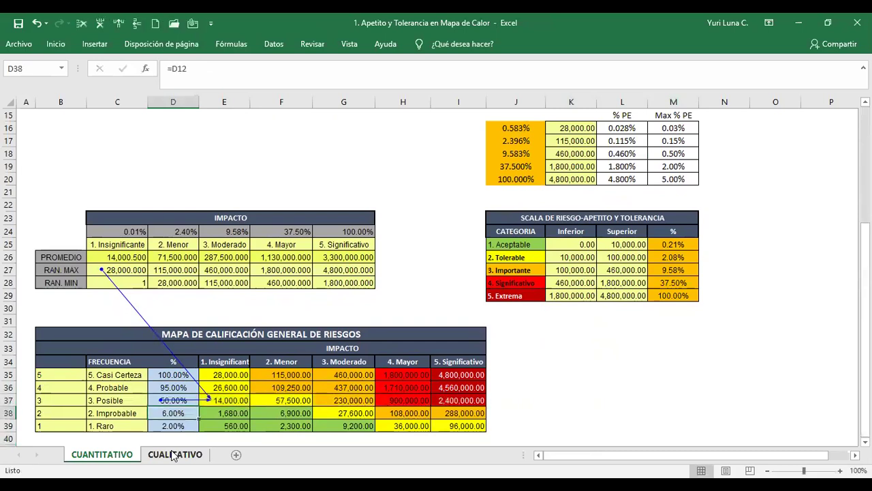
text(5%)
key(Return)
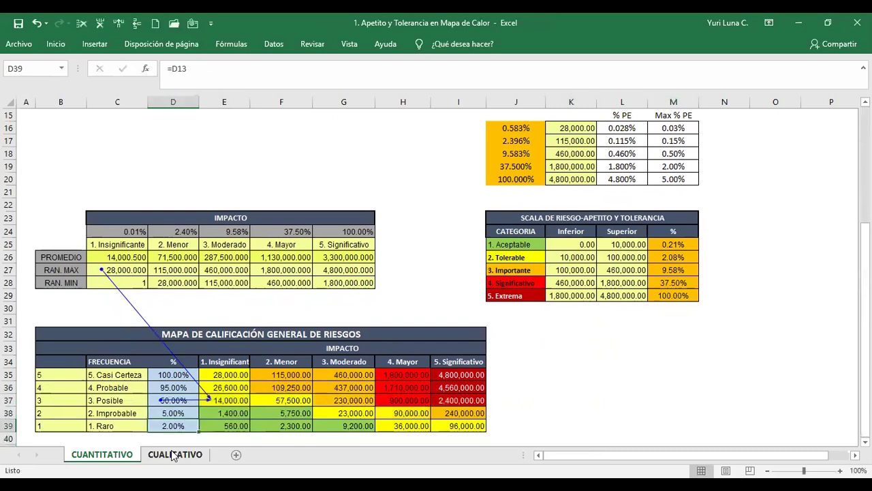
text(1%)
key(Return)
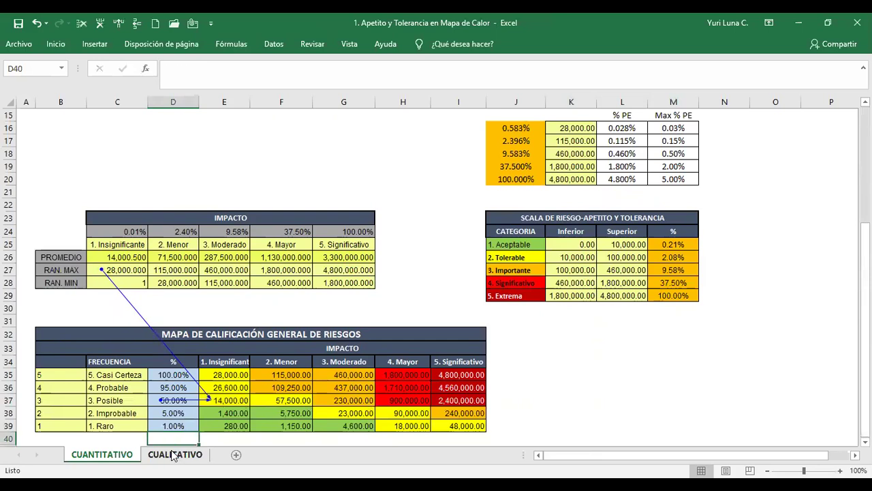
- Undo the four trial frequency percentages in D36 to D39
key(ctrl+z)
key(ctrl+z)
key(ctrl+z)
key(ctrl+z)
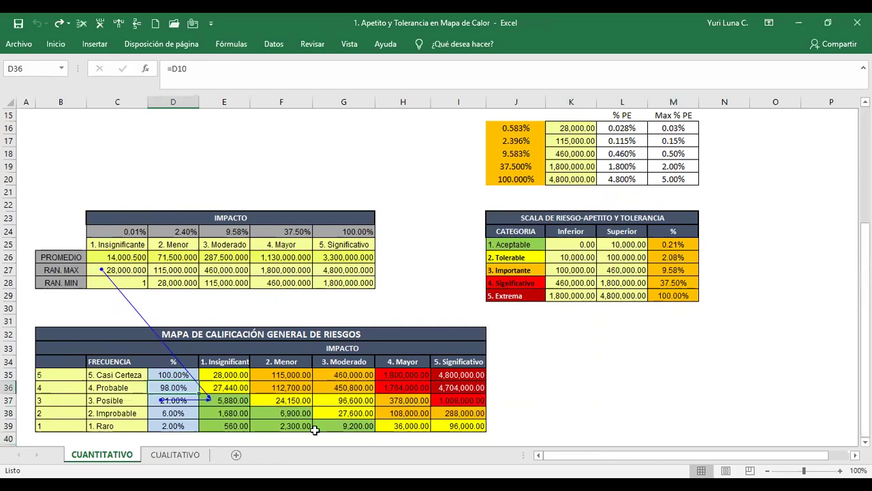
- Review the risk map formulas across the Casi Certeza row and down the Significativo column to I39, and clear the tracing arrows
click(232, 372)
key(Right)
key(Right)
key(Right)
key(Right)
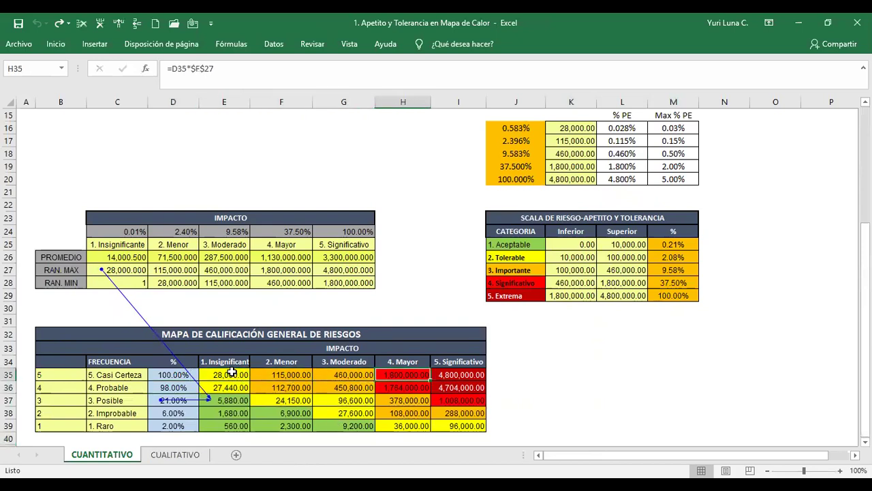
key(Down)
key(Down)
key(Down)
key(Down)
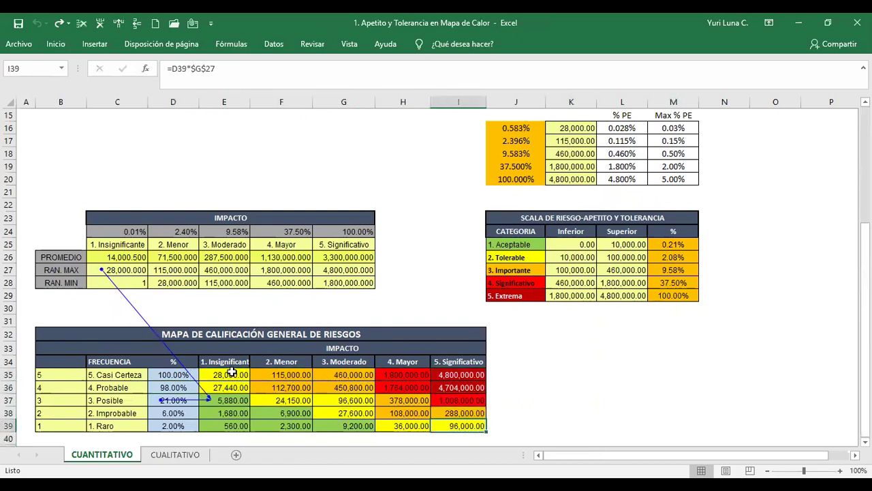
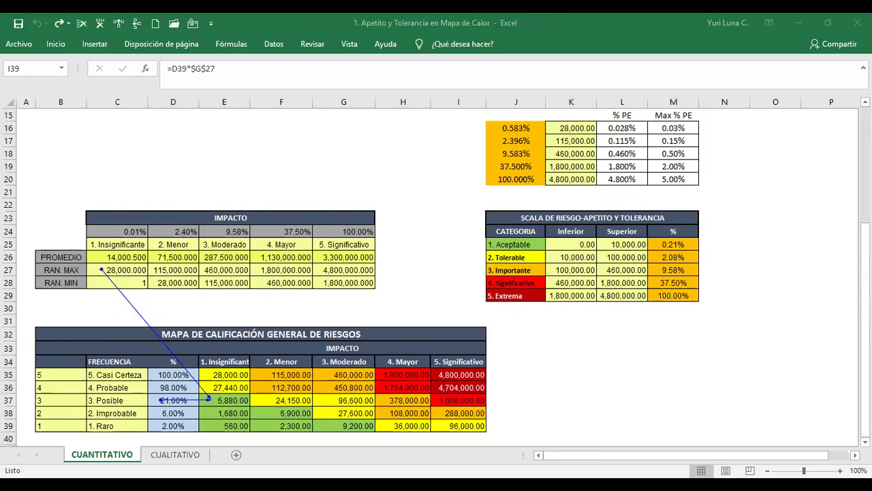
key(Escape)
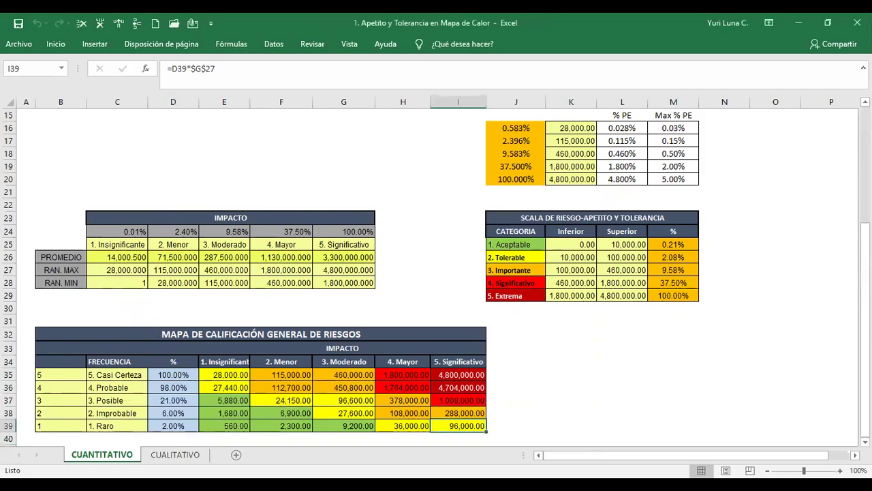